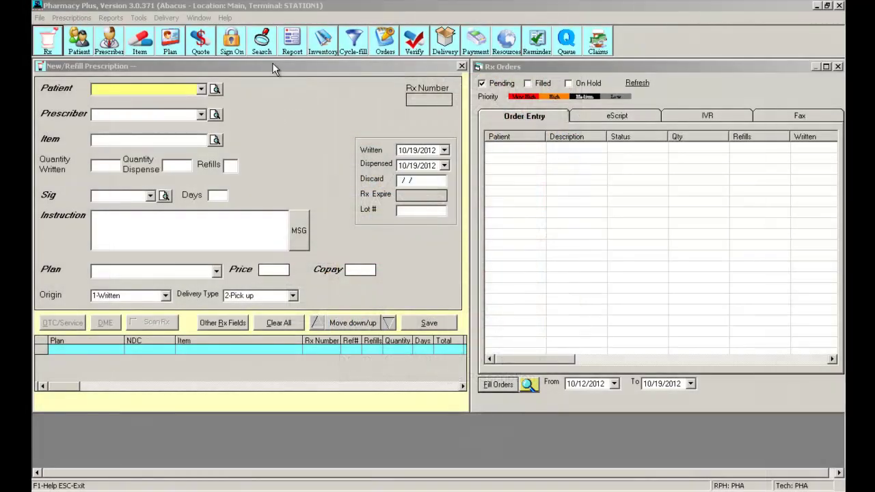
# Tidy up the prescription windows, leaving a single new prescription form open
pyautogui.click(272, 64)
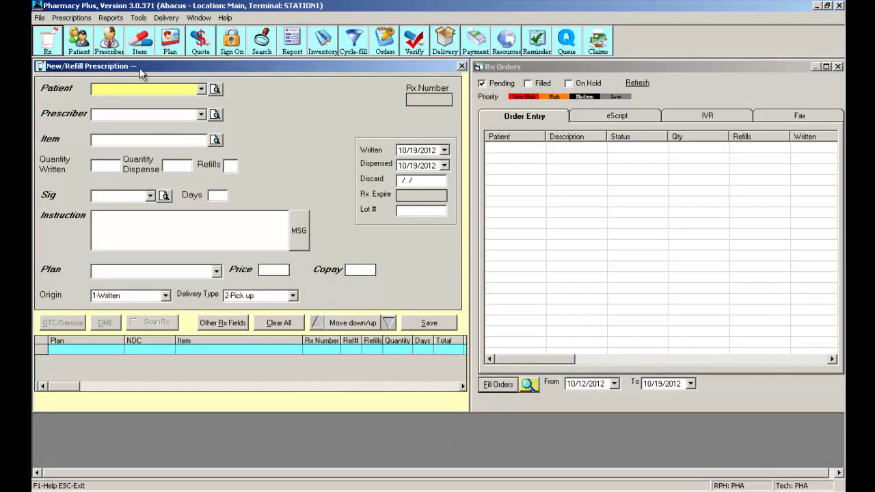
pyautogui.click(461, 67)
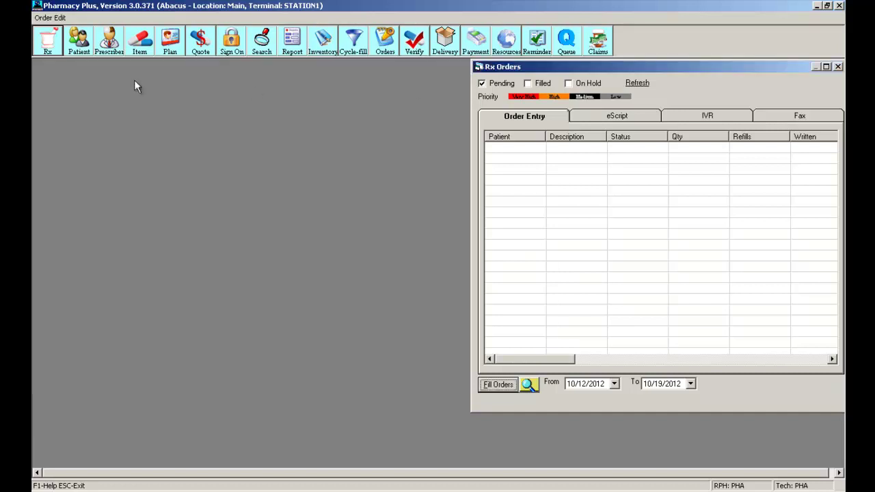
pyautogui.click(47, 41)
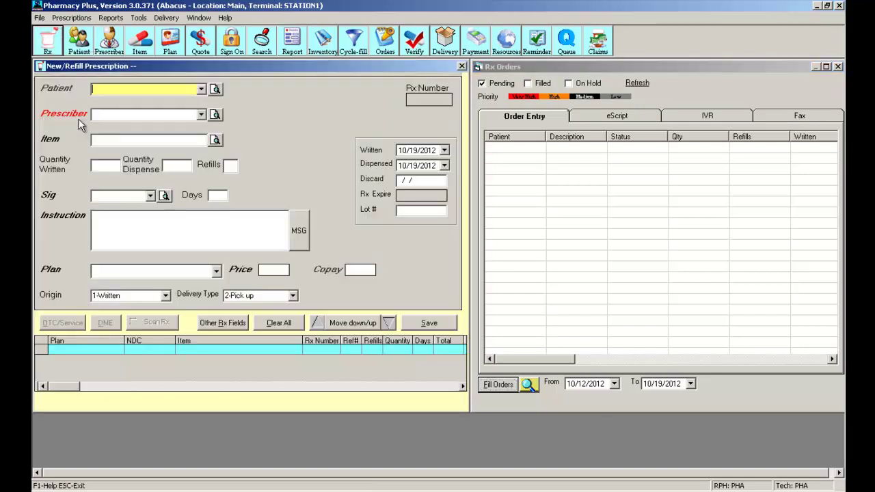
pyautogui.click(47, 42)
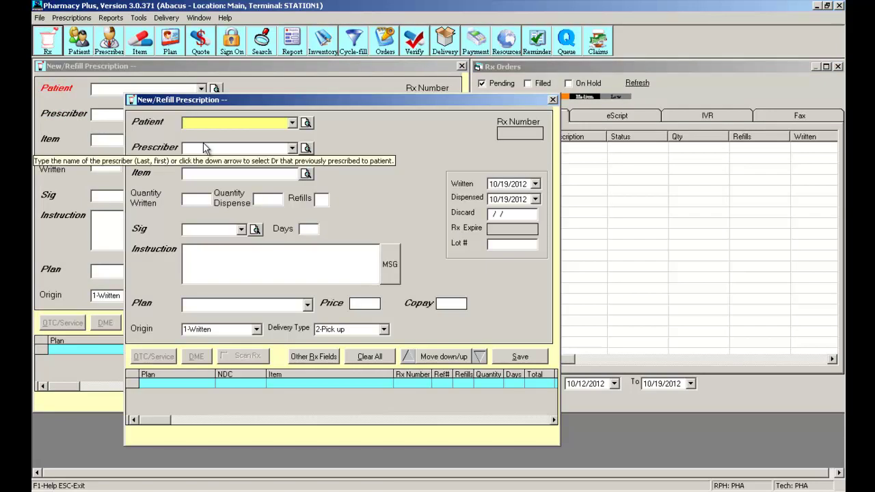
pyautogui.click(553, 101)
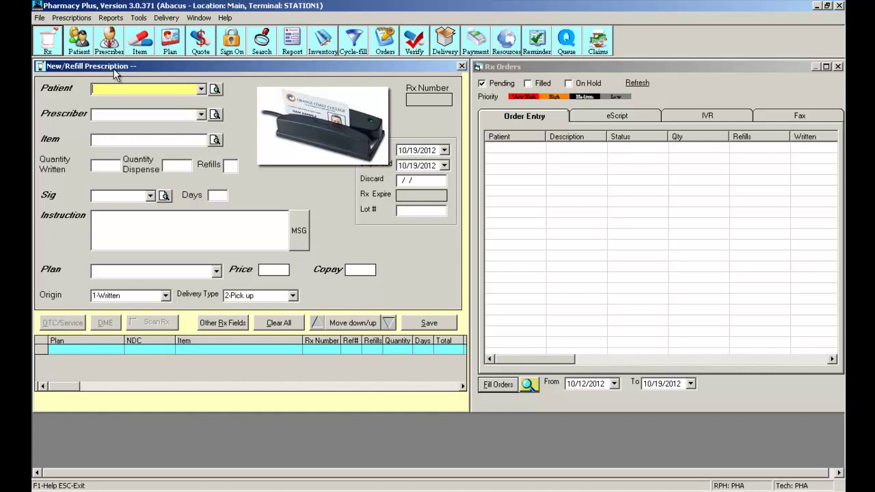
# Load a patient by their scanned card number, then clear the form without saving
pyautogui.write('ECCECC00000?')
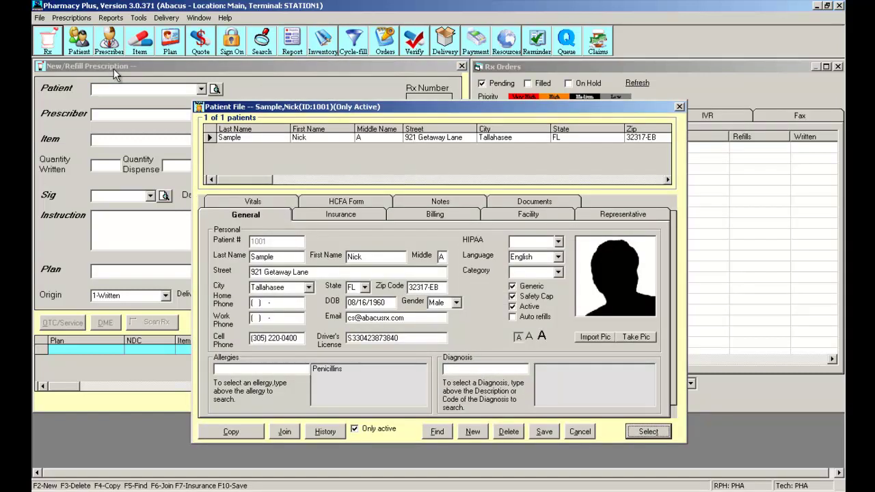
pyautogui.click(653, 432)
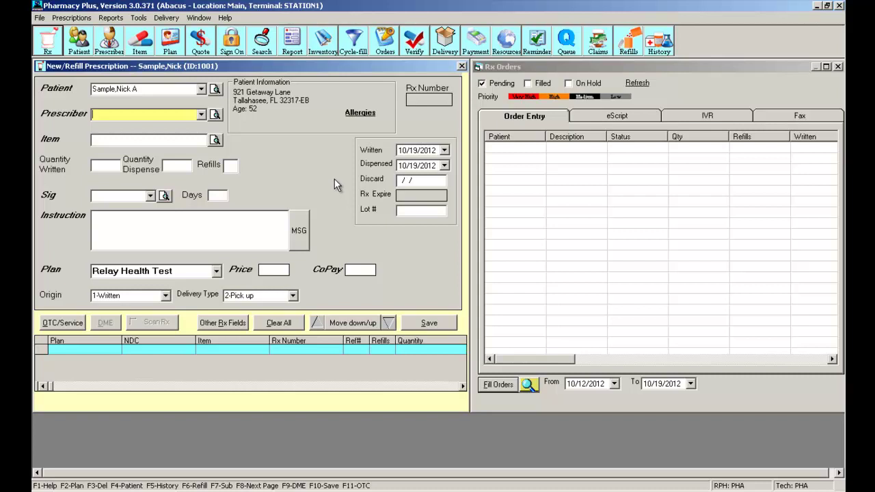
pyautogui.click(298, 323)
pyautogui.click(413, 280)
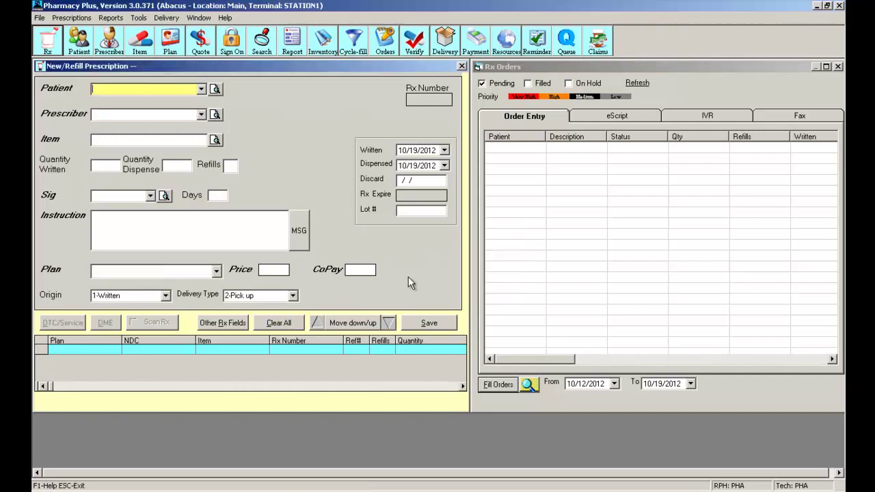
# Browse the Patient recent list and search criteria, closing both without choosing anyone
pyautogui.click(202, 91)
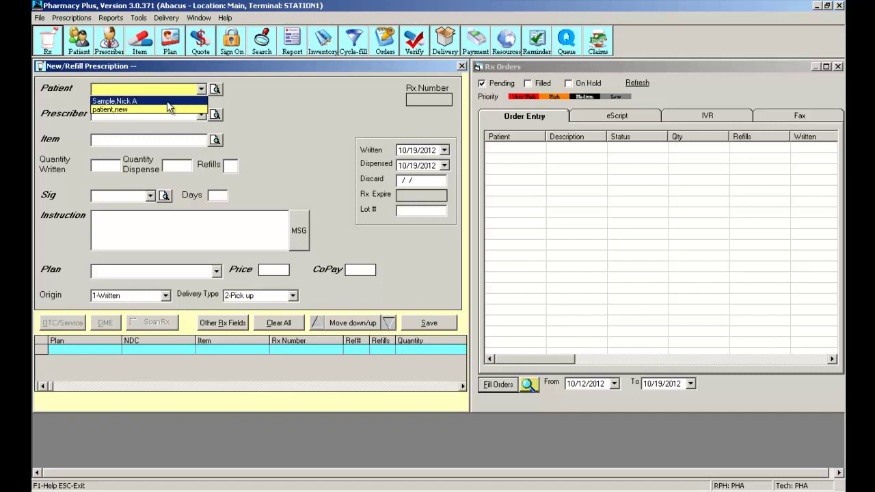
pyautogui.click(243, 111)
pyautogui.click(215, 90)
pyautogui.click(157, 177)
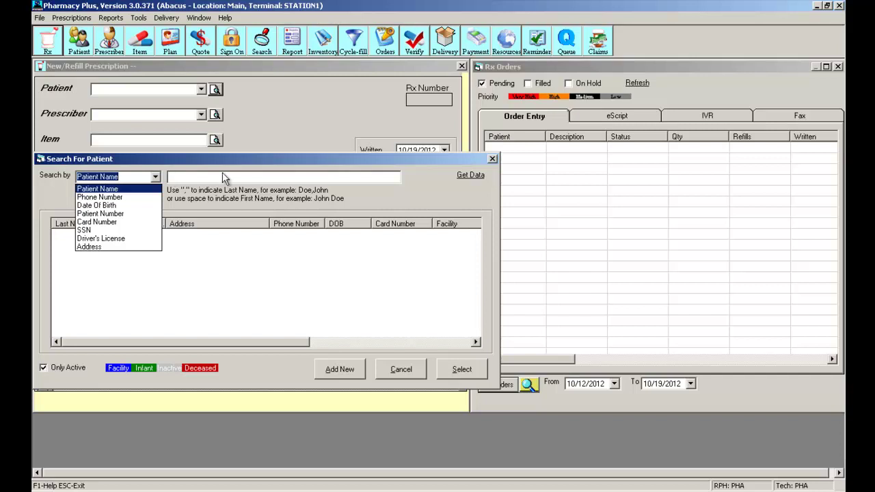
pyautogui.click(492, 160)
pyautogui.click(493, 160)
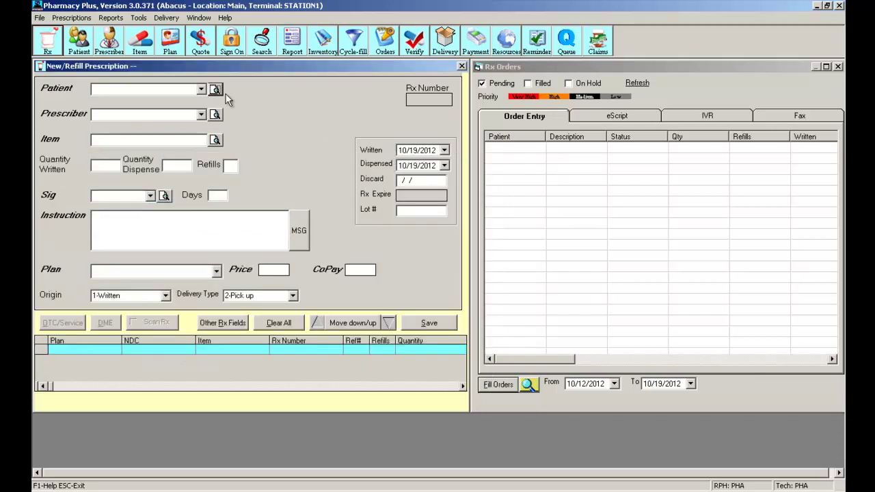
# Enter the demo patient's last,first name in Patient to load their details and Relay Health Test plan
pyautogui.click(160, 90)
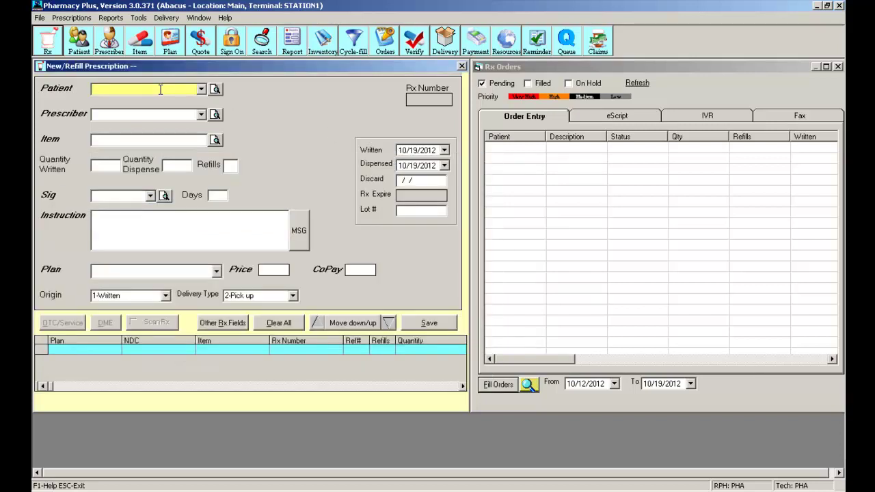
pyautogui.write('SAM')
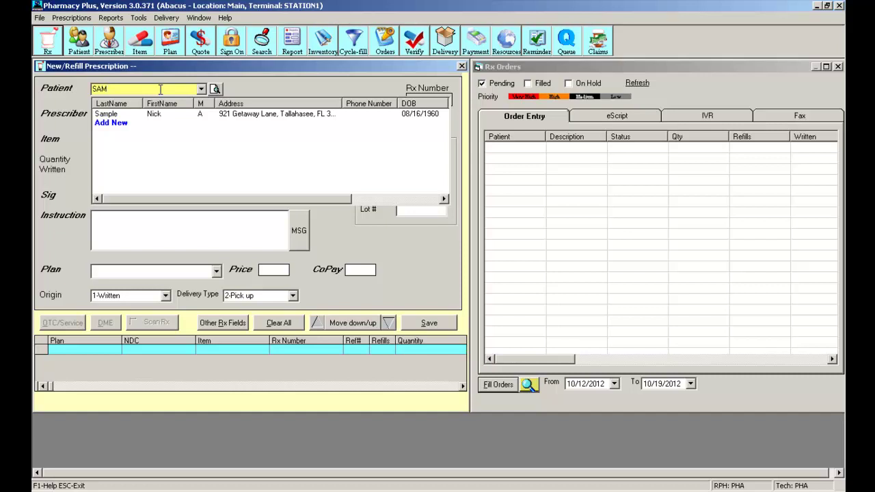
pyautogui.write(',N')
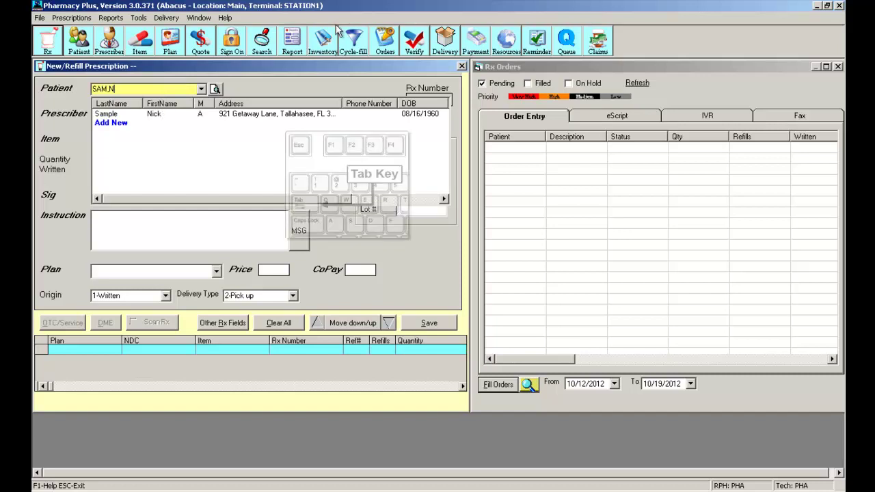
pyautogui.press('Tab')
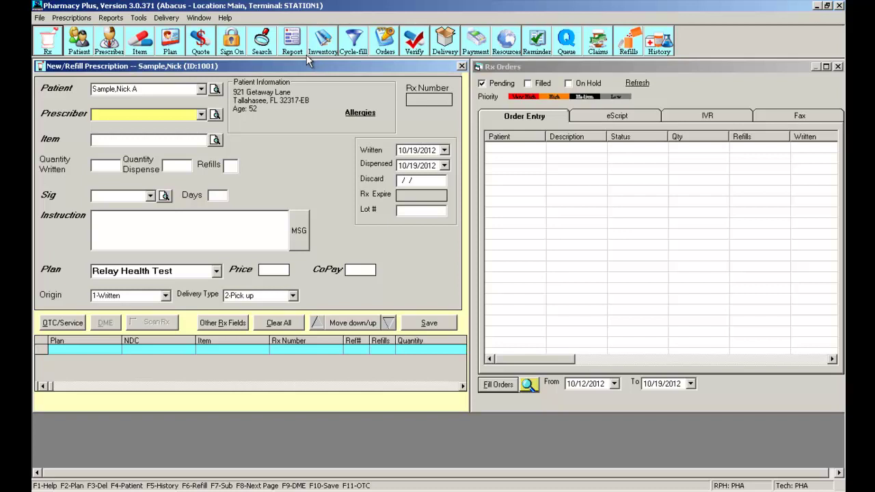
# Check the prescriber list and search options, then type the demo doctor's last,first name in Prescriber
pyautogui.click(201, 114)
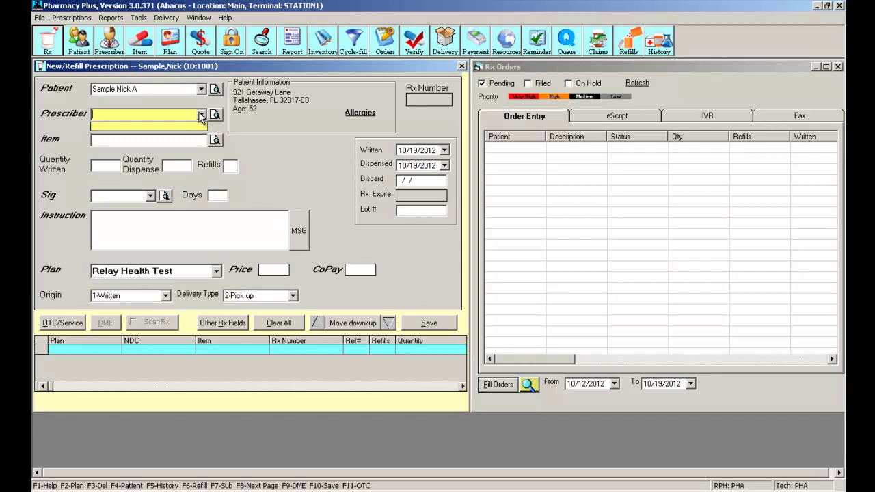
pyautogui.click(201, 115)
pyautogui.click(218, 115)
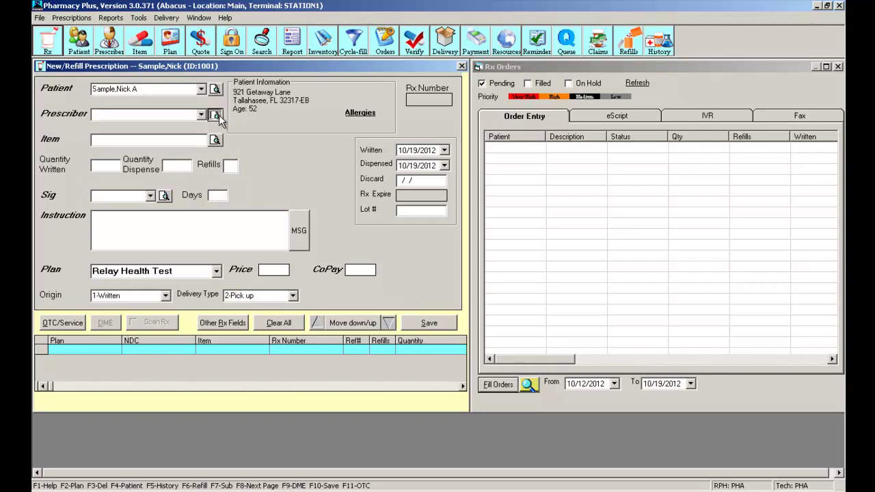
pyautogui.click(156, 177)
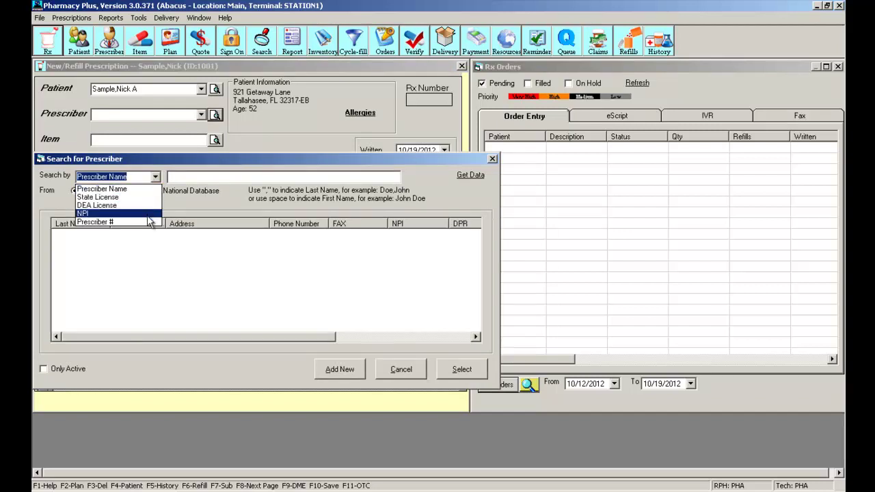
pyautogui.click(494, 162)
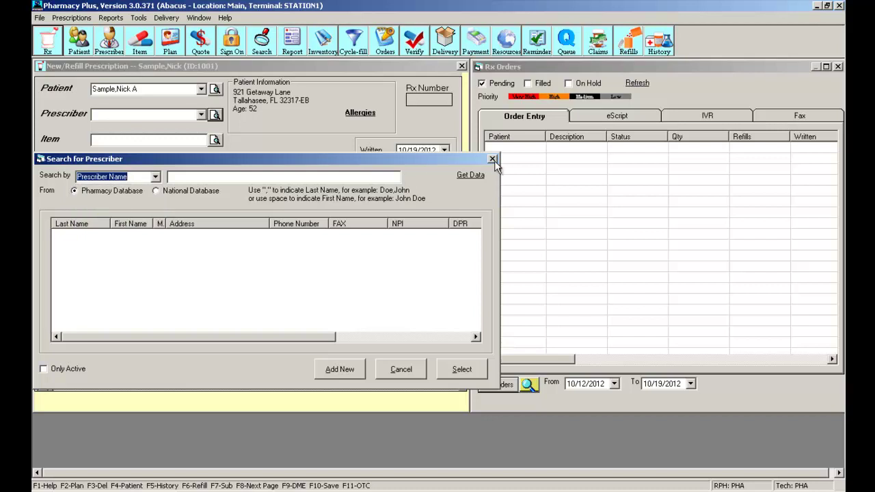
pyautogui.click(489, 158)
pyautogui.click(105, 114)
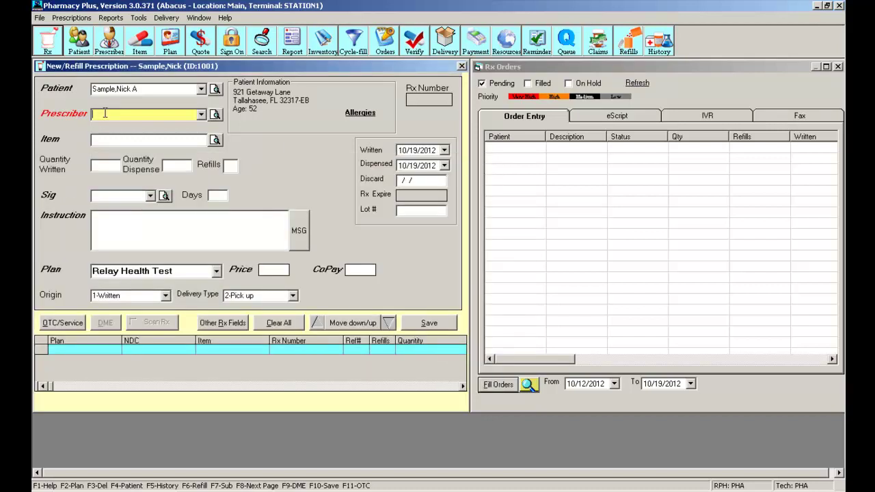
pyautogui.write('SAM')
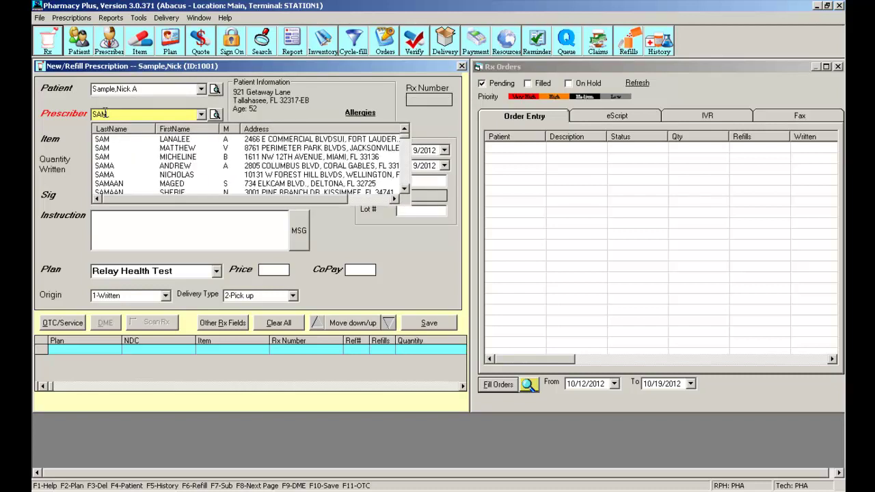
pyautogui.write(',DOC')
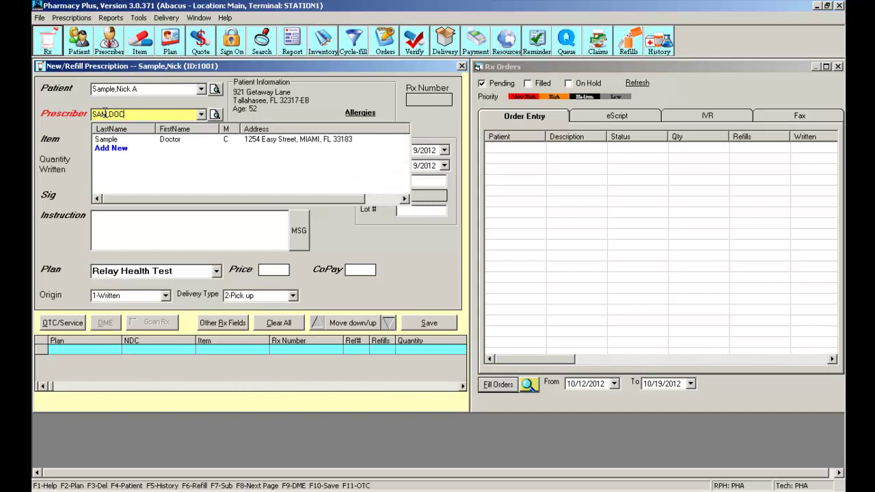
# Choose the matching doctor as prescriber and look up azithromycin 500 products without picking one
pyautogui.click(165, 140)
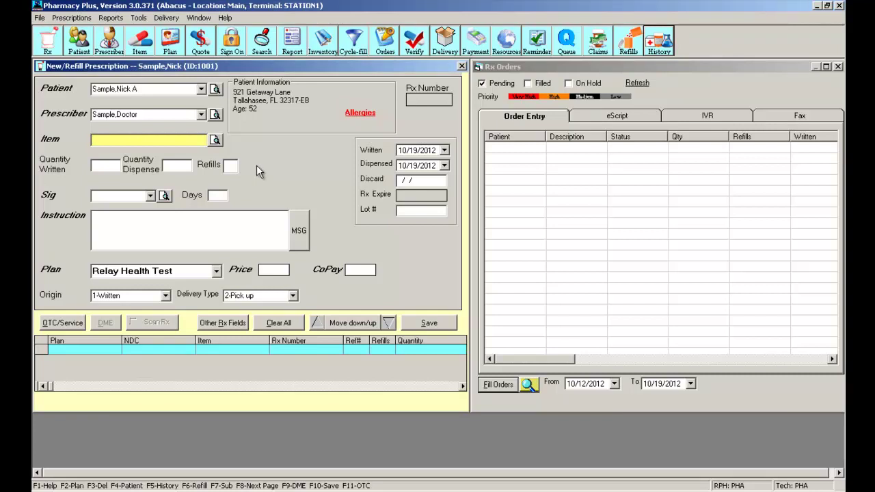
pyautogui.write('AZIT')
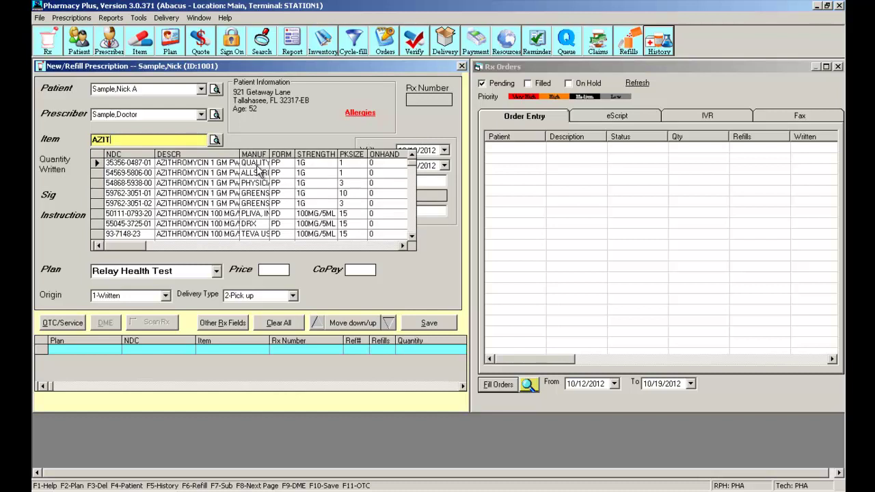
pyautogui.press('Escape')
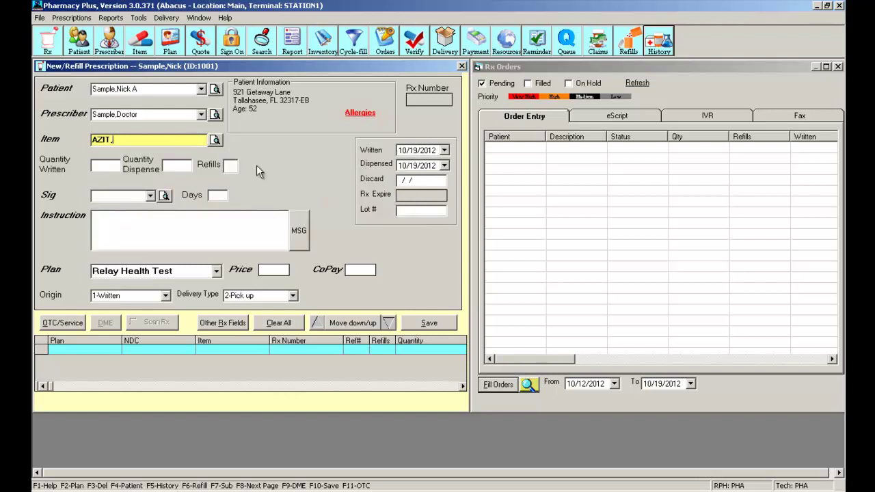
pyautogui.write(',500')
pyautogui.press('Return')
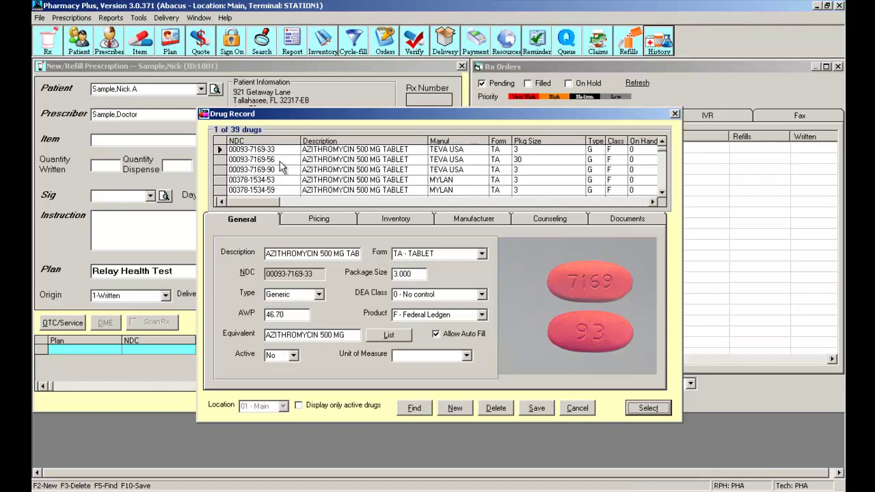
pyautogui.click(675, 114)
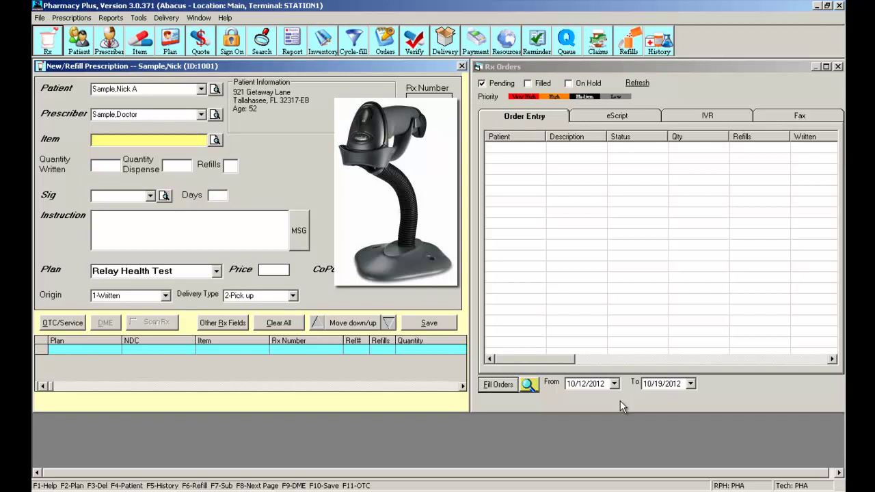
pyautogui.write('00781194133')
pyautogui.press('Return')
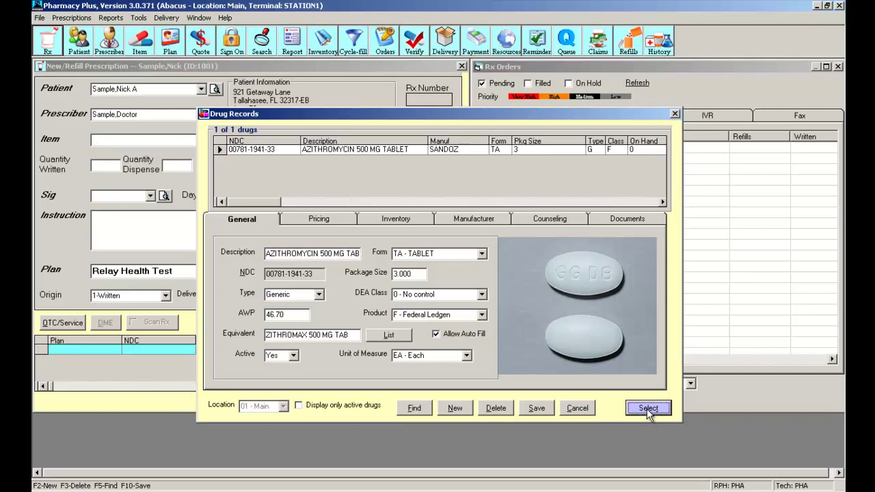
pyautogui.click(632, 408)
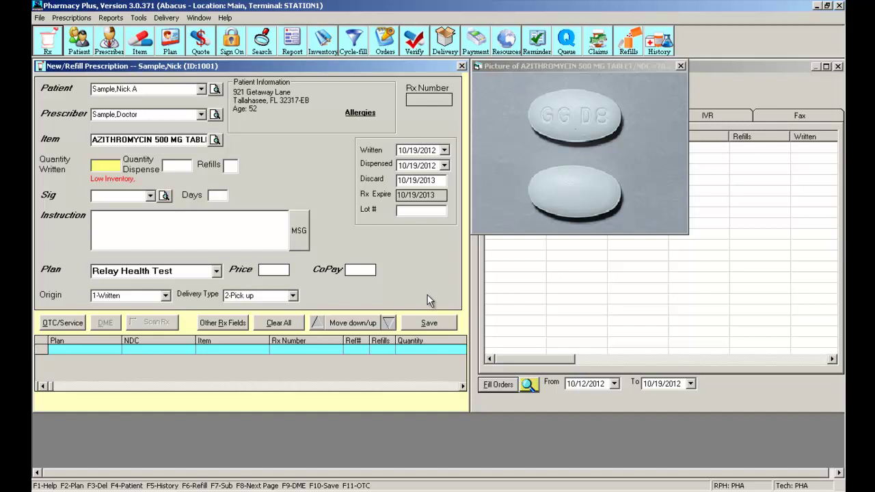
# Enter quantity written and dispensed of 3 and 0 refills for the azithromycin prescription
pyautogui.write('3')
pyautogui.press('Tab')
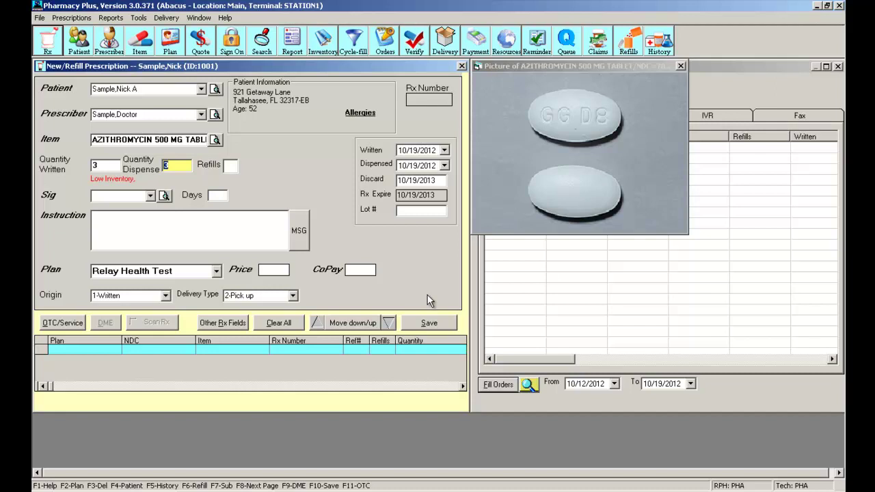
pyautogui.hotkey('shift', 'Tab')
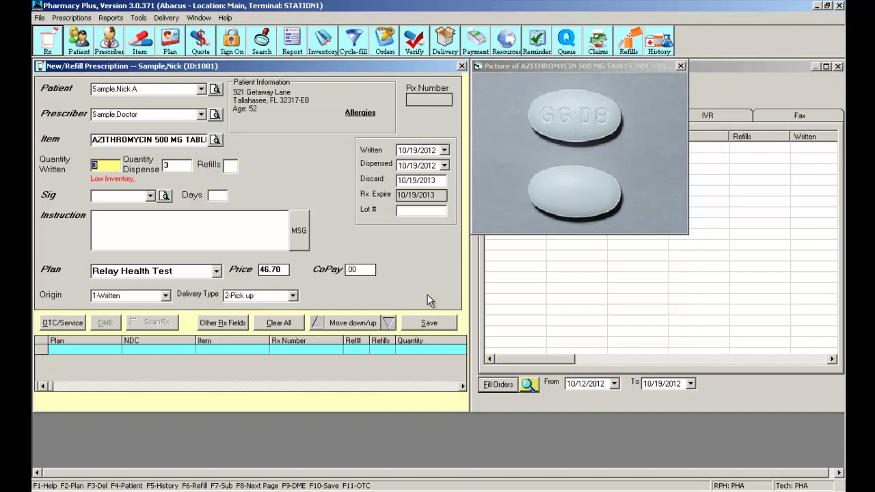
pyautogui.press('Tab')
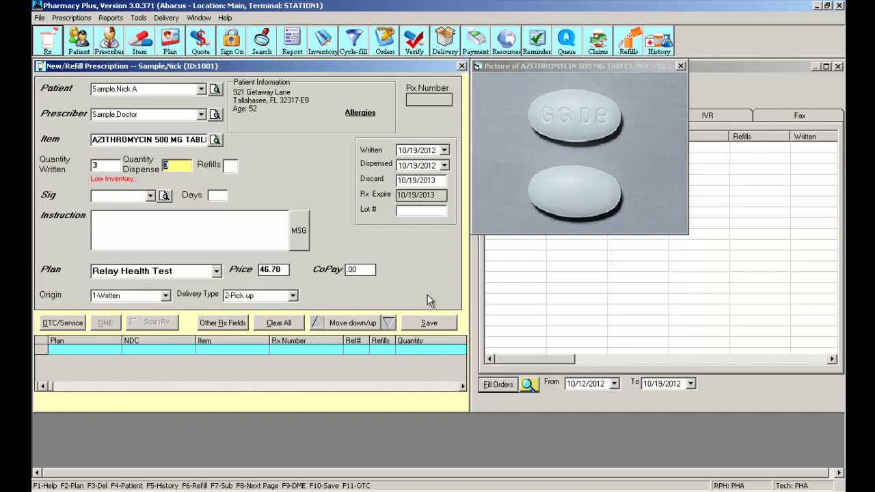
pyautogui.press('Tab')
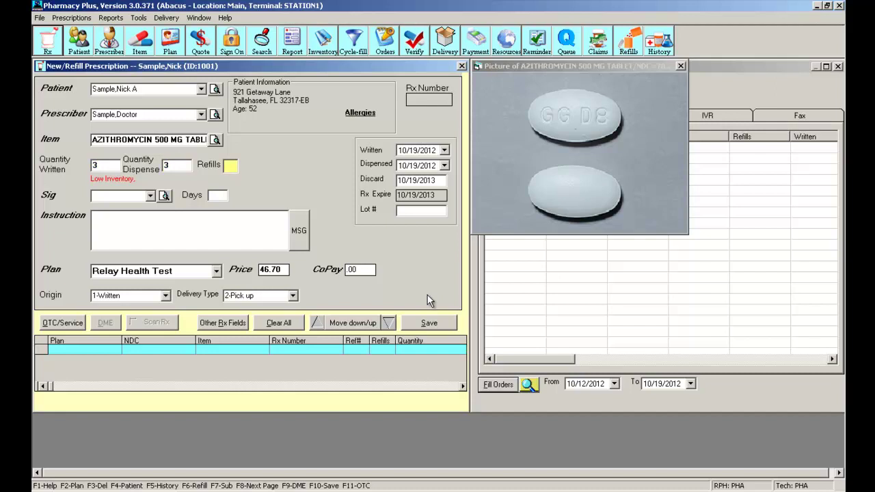
pyautogui.write('0')
pyautogui.press('Tab')
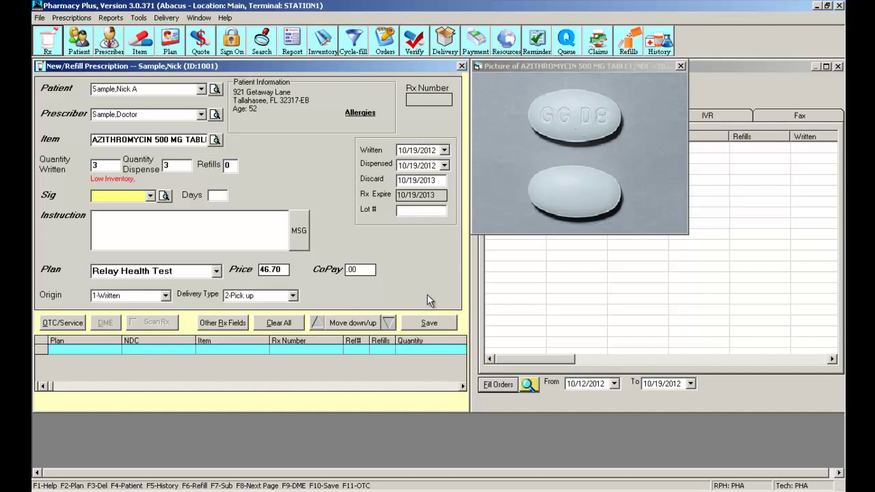
# Browse the File > Sigs library and close it without picking a sig
pyautogui.click(40, 18)
pyautogui.click(59, 65)
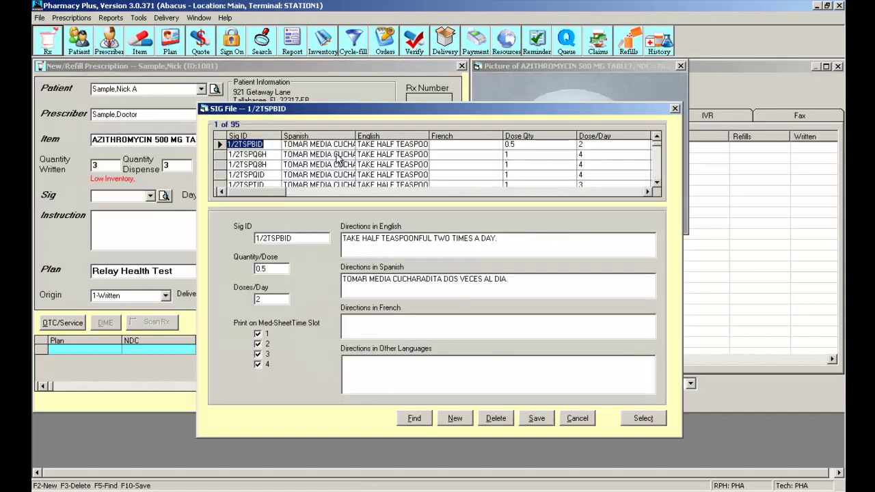
pyautogui.click(675, 108)
# Apply sig 1TQD, giving 'TAKE ONE TABLET BY MOUTH DAILY.' and 3.0 days supply
pyautogui.write('1TQD')
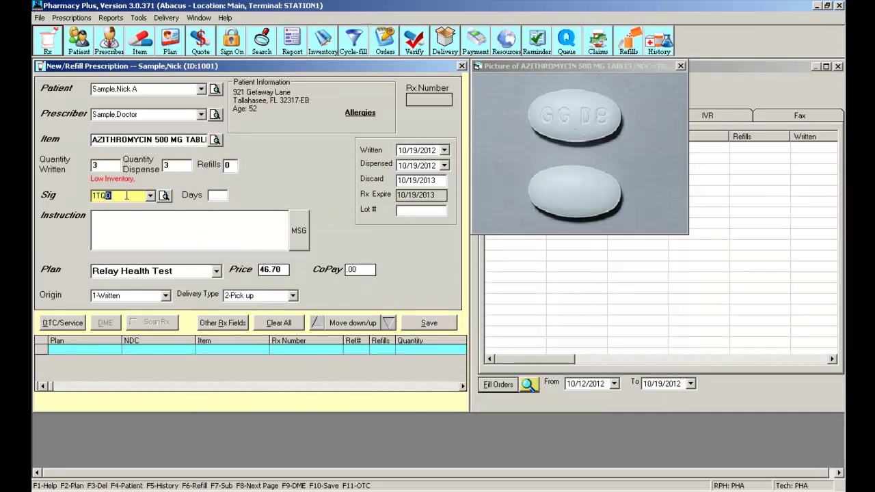
pyautogui.press('Tab')
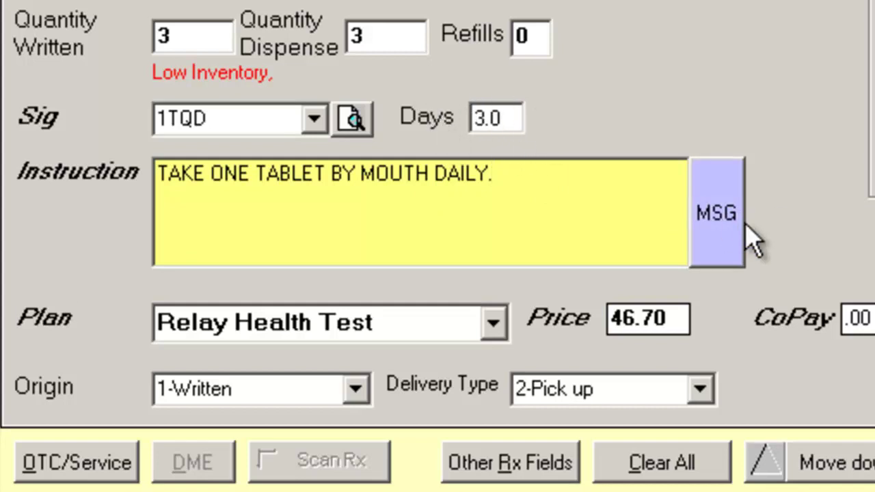
pyautogui.hotkey('shift', 'Tab')
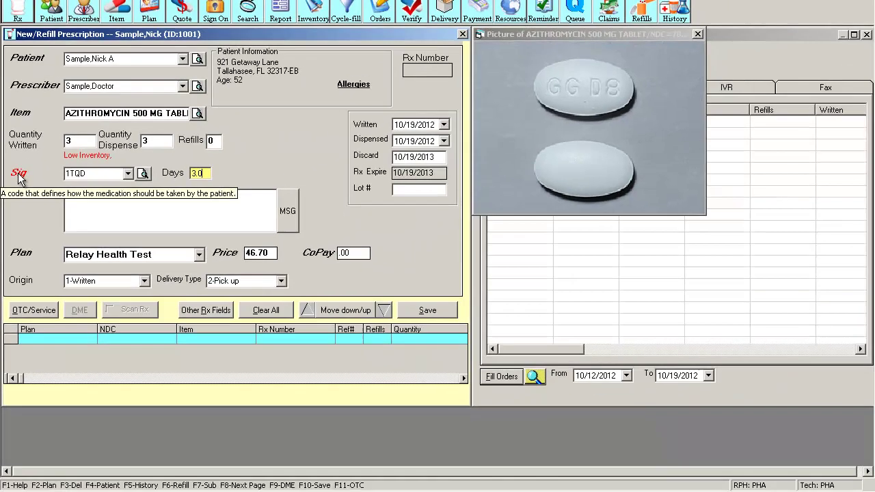
pyautogui.click(38, 120)
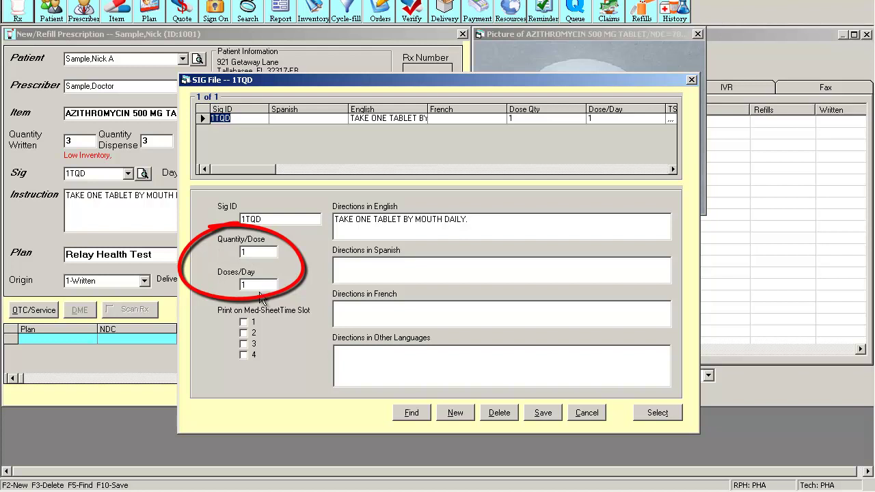
pyautogui.click(667, 415)
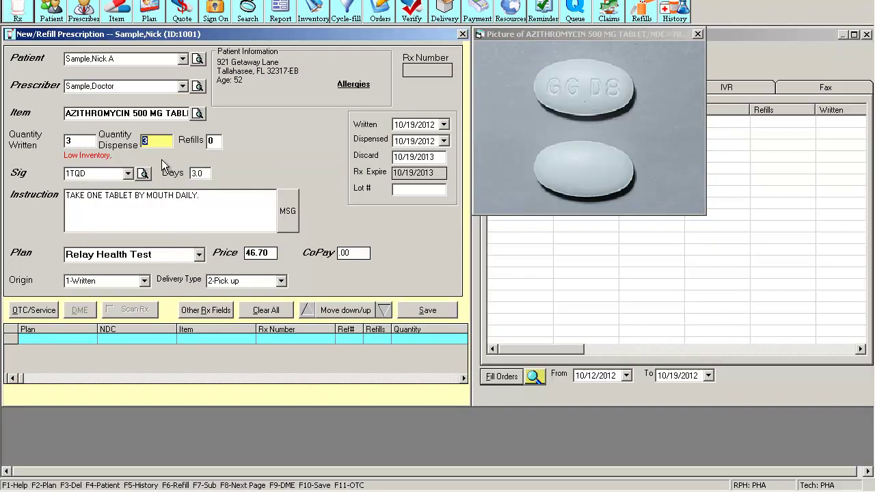
pyautogui.click(200, 174)
pyautogui.press('Tab')
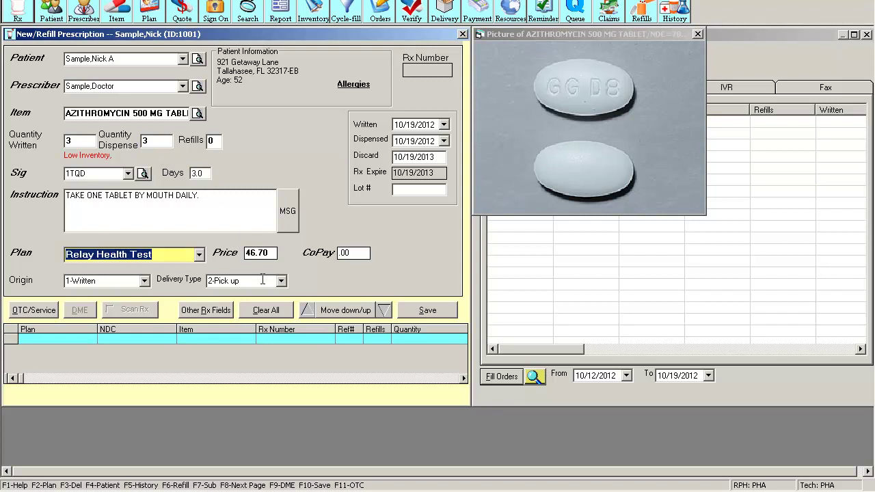
pyautogui.click(199, 256)
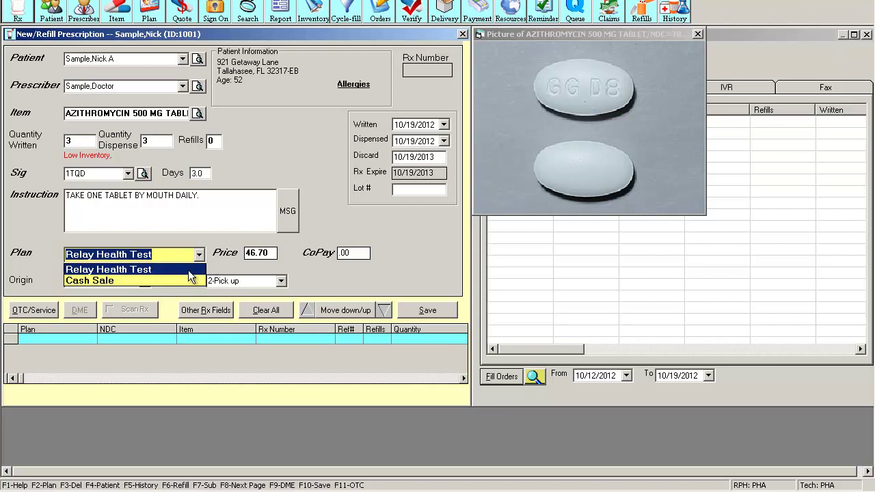
pyautogui.click(189, 270)
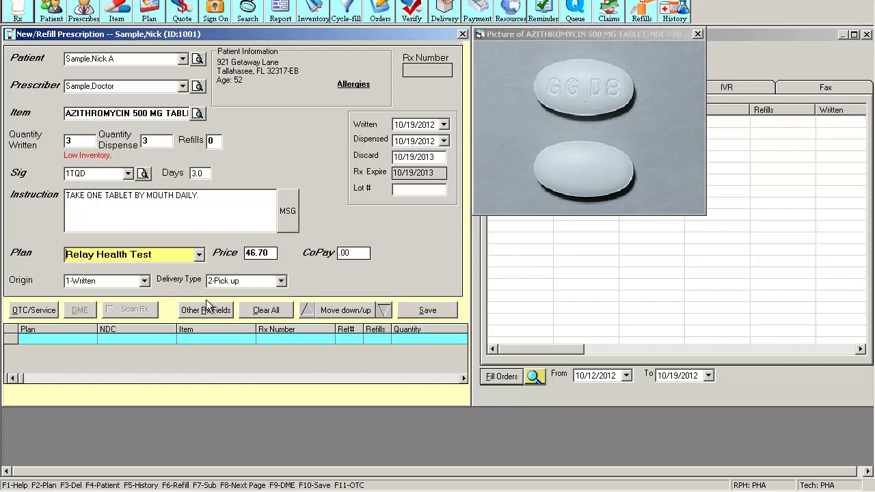
pyautogui.press('Tab')
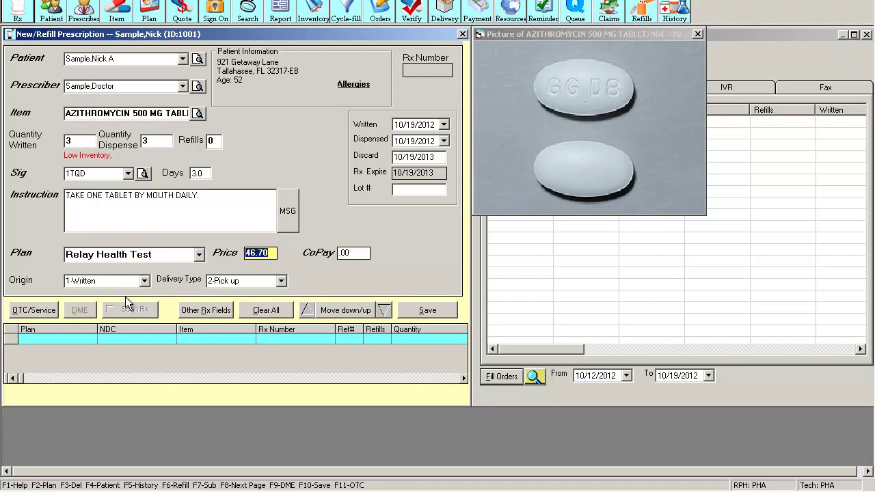
pyautogui.click(198, 255)
pyautogui.click(177, 278)
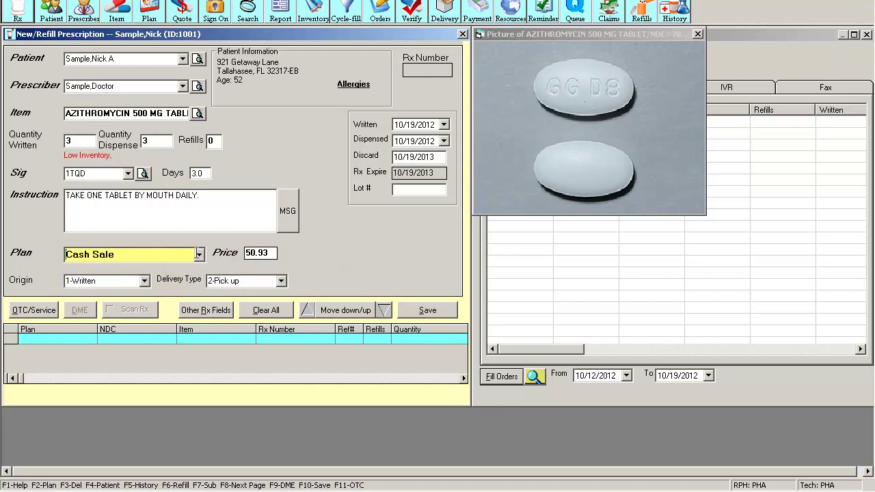
pyautogui.click(198, 255)
pyautogui.click(186, 266)
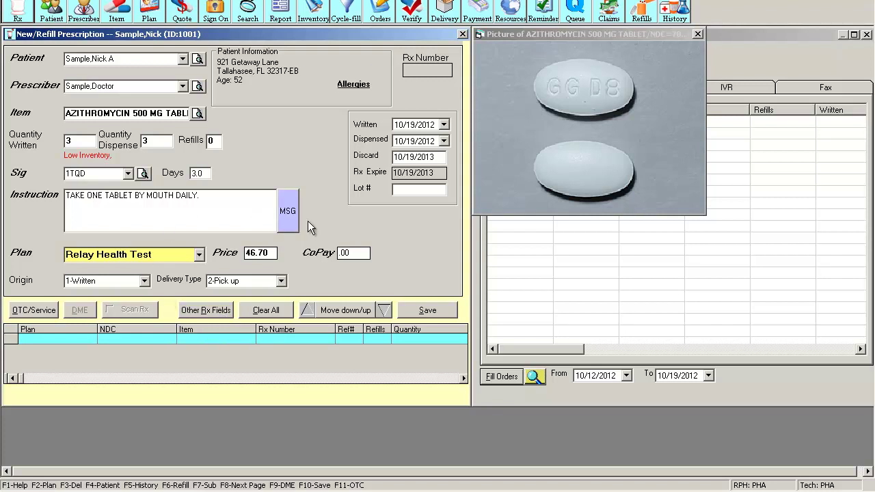
pyautogui.click(145, 281)
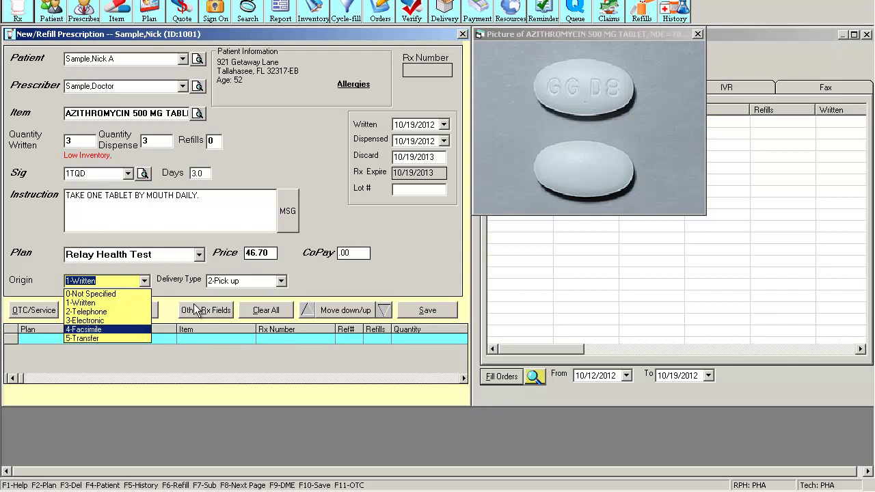
pyautogui.click(289, 277)
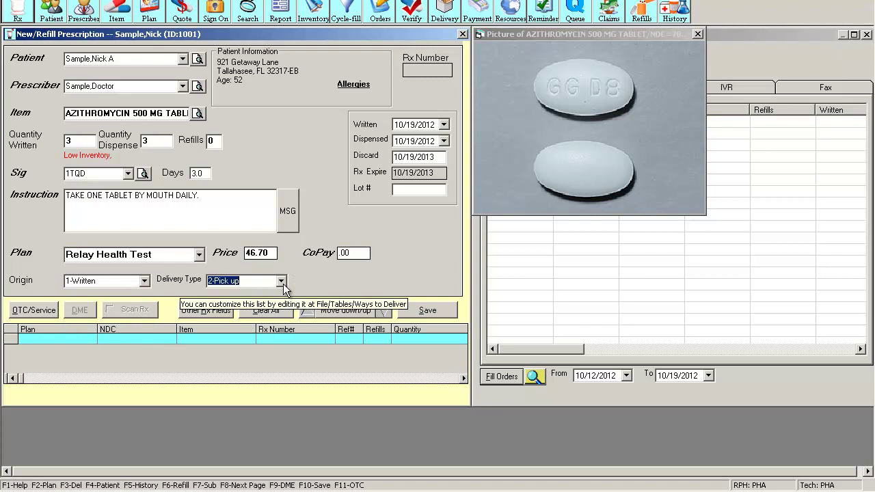
pyautogui.click(282, 283)
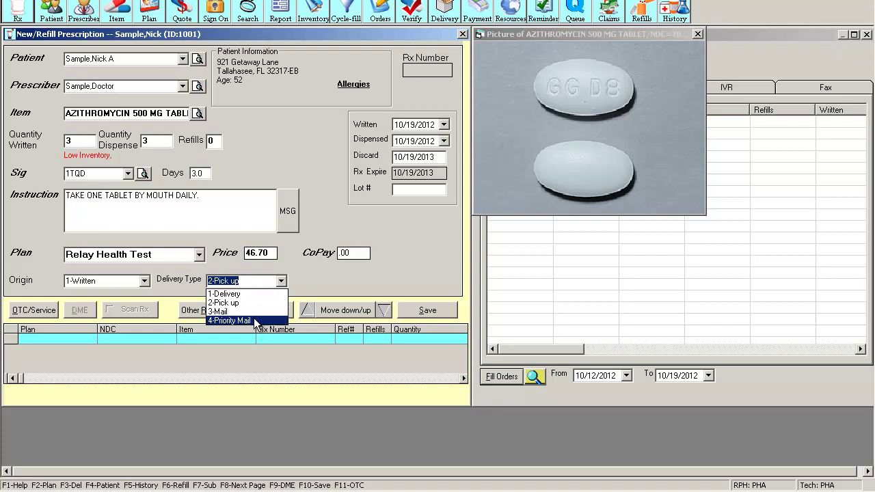
pyautogui.press('Escape')
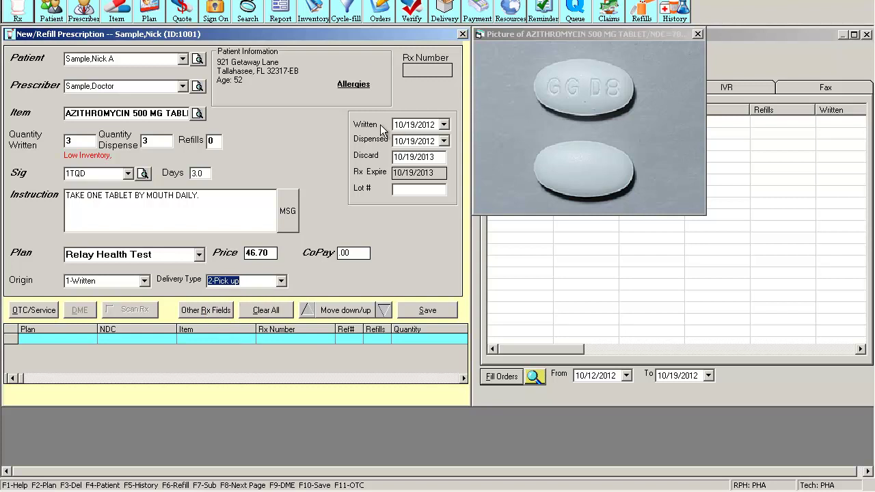
pyautogui.click(444, 124)
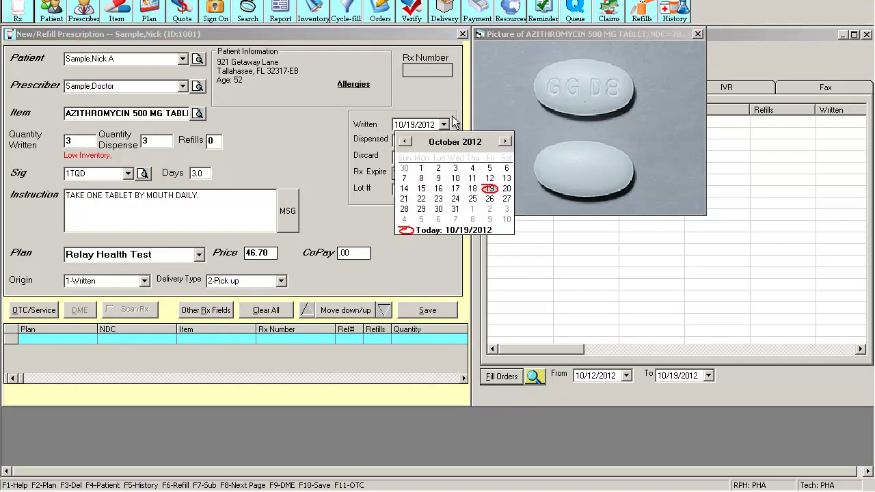
pyautogui.click(444, 124)
pyautogui.click(444, 141)
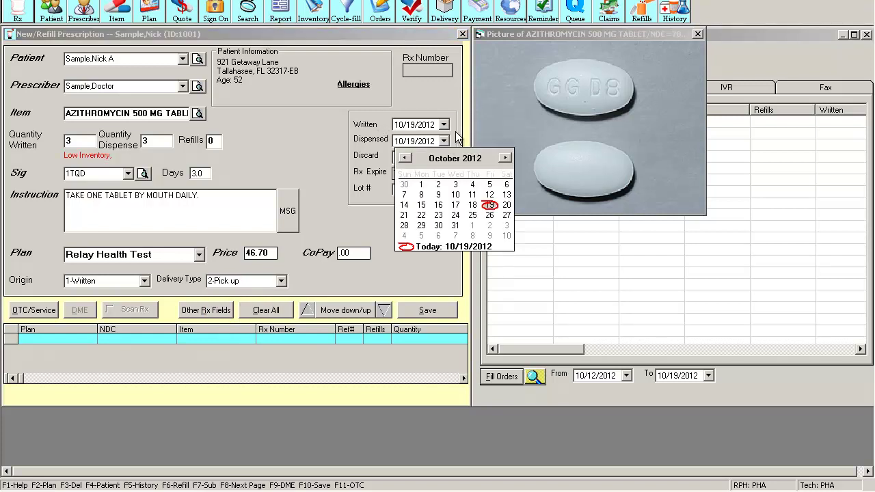
pyautogui.click(455, 137)
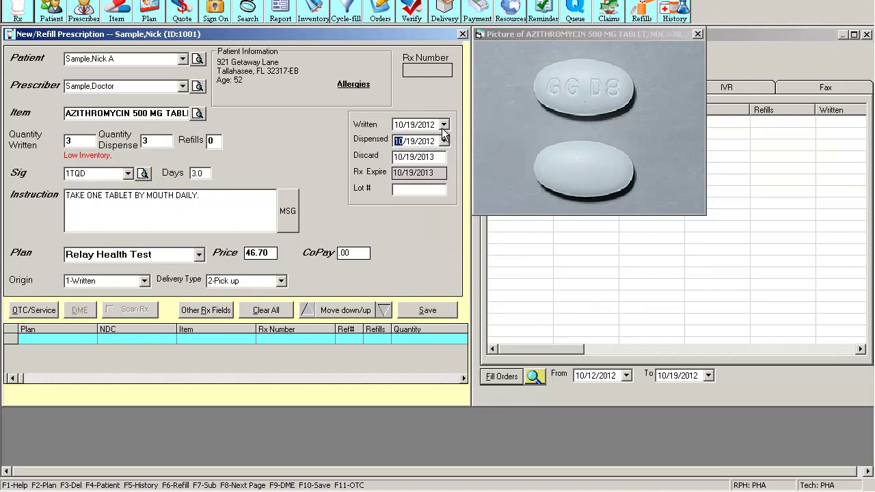
pyautogui.click(442, 125)
pyautogui.click(436, 157)
pyautogui.press('Tab')
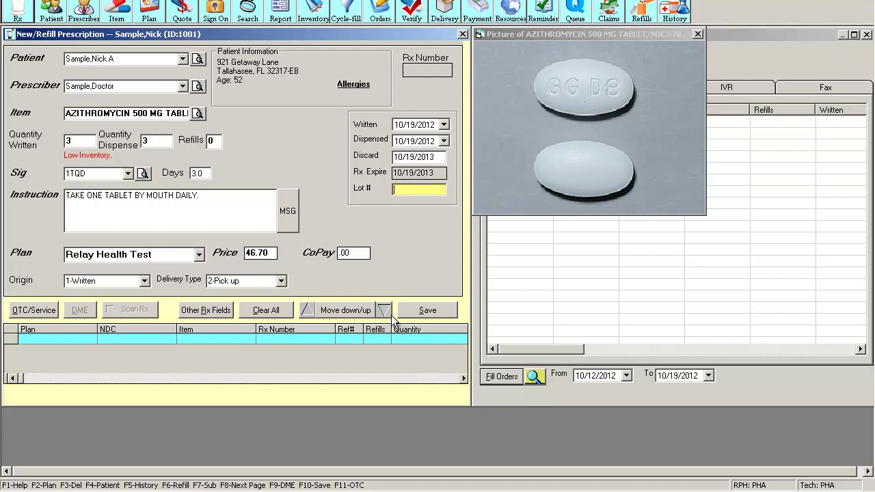
# Add Azithromycin to the order list and set brand SYNTHROID 25 MCG TABLET as the next item
pyautogui.press('F10')
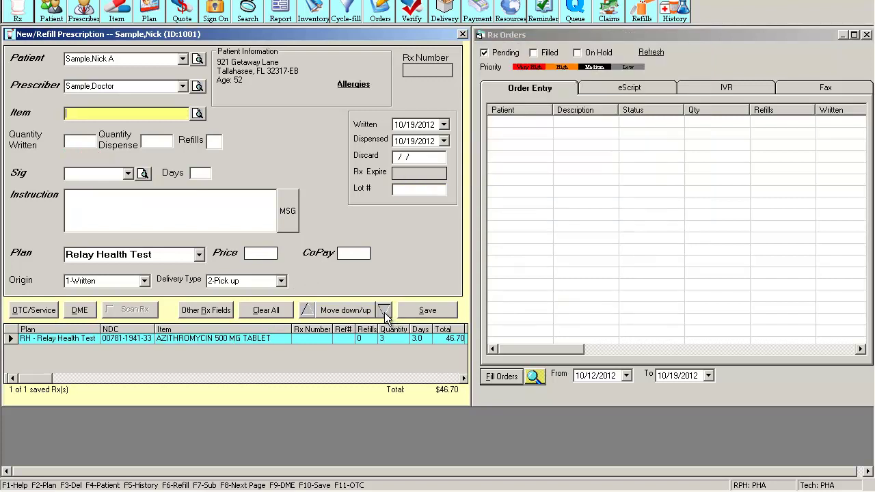
pyautogui.click(11, 338)
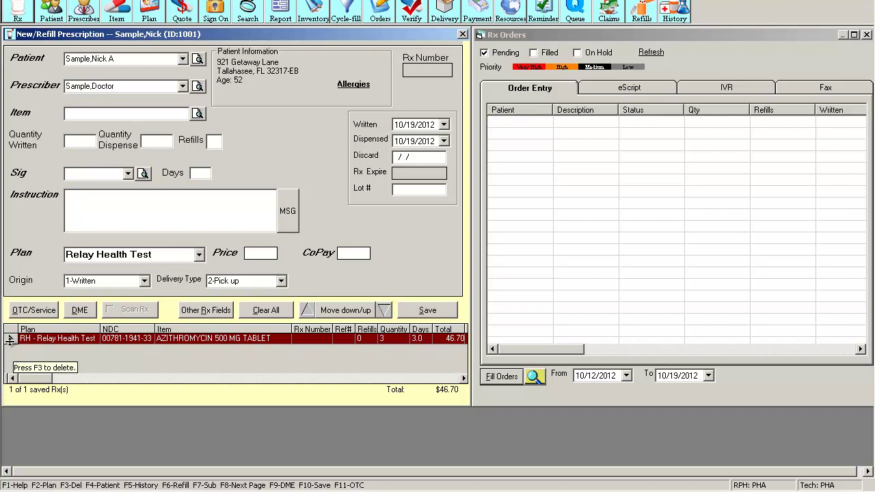
pyautogui.click(118, 114)
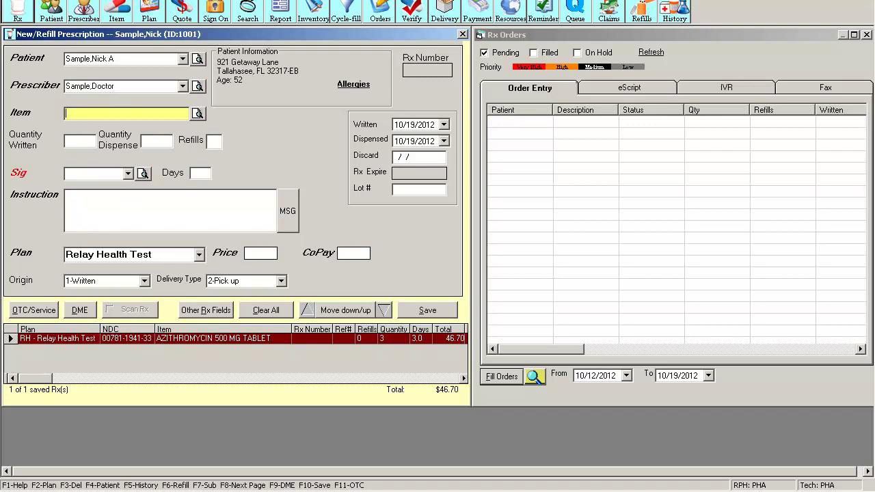
pyautogui.write('SYNTH')
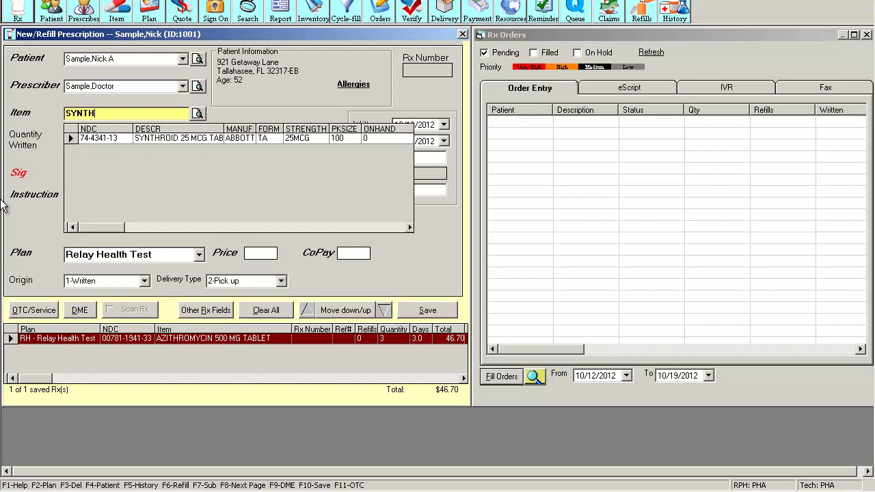
pyautogui.press('Down')
pyautogui.press('Return')
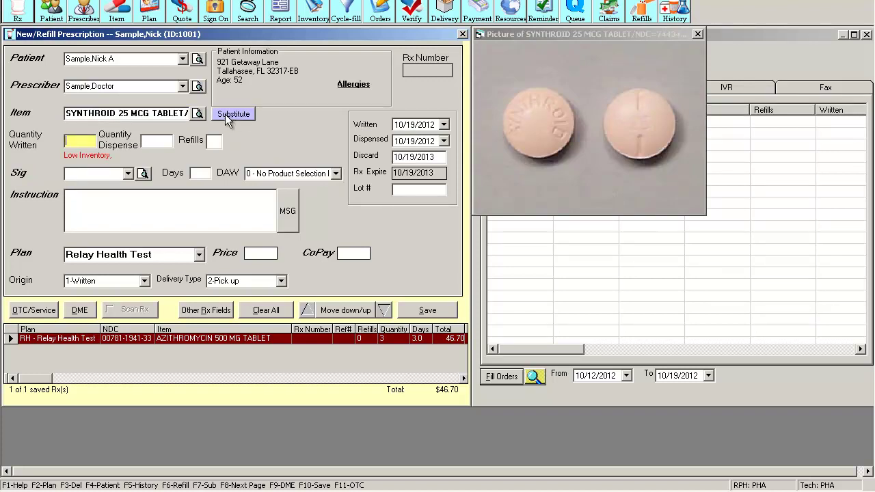
pyautogui.click(233, 113)
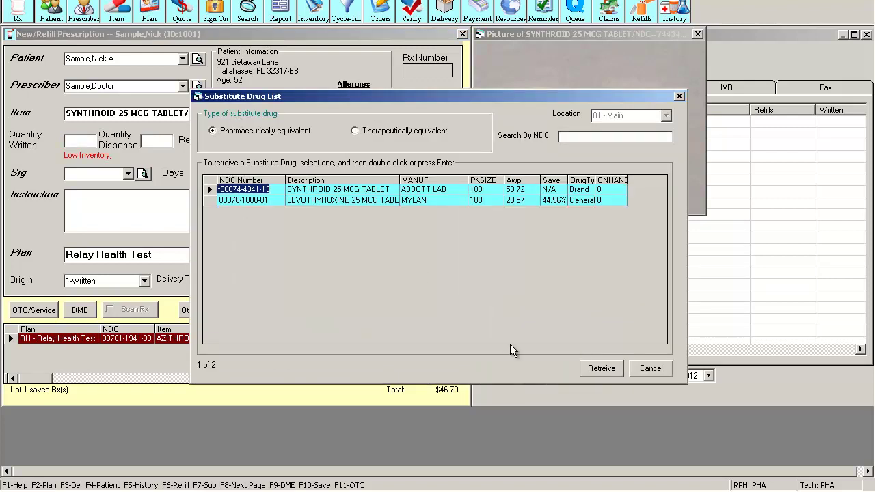
pyautogui.click(604, 366)
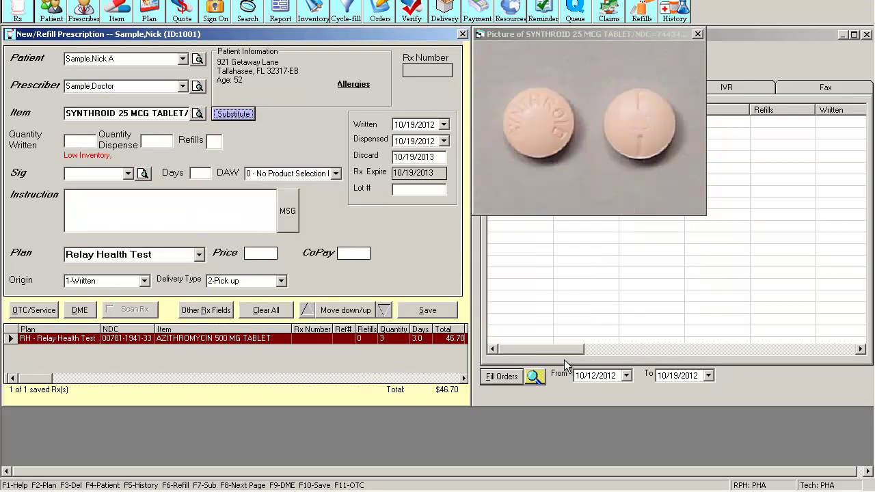
# Give the Synthroid prescription quantity 30, 0 refills and sig QD
pyautogui.click(87, 141)
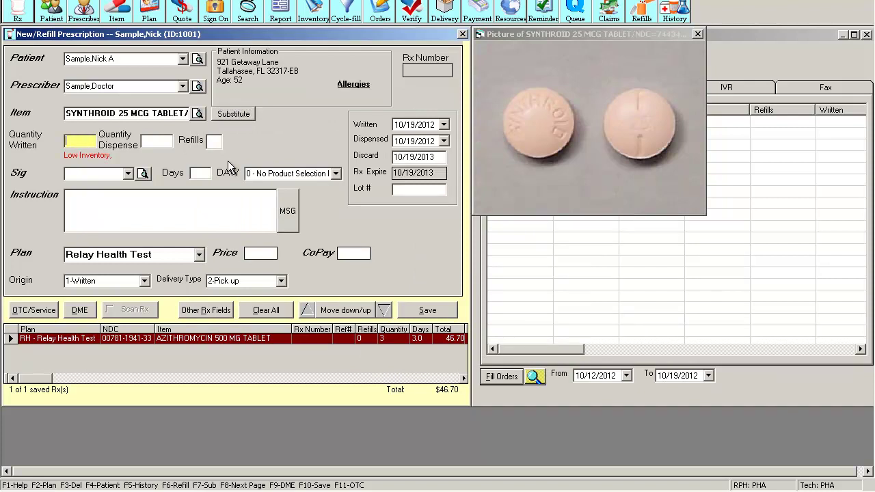
pyautogui.write('30')
pyautogui.press('Tab')
pyautogui.press('Tab')
pyautogui.write('0')
pyautogui.press('Tab')
pyautogui.write('QD')
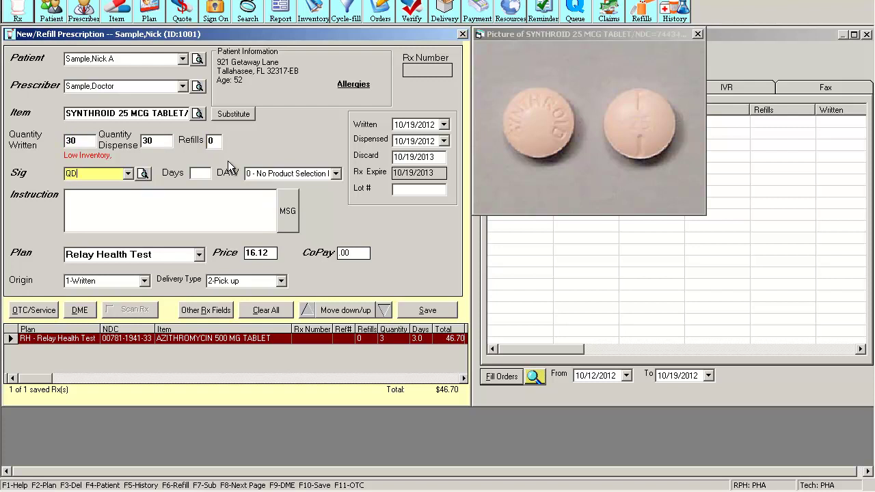
pyautogui.press('Tab')
pyautogui.press('Tab')
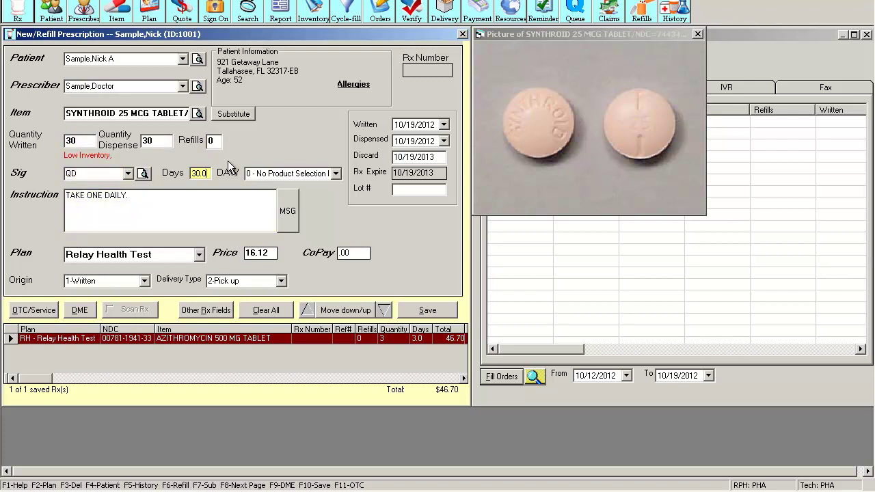
pyautogui.press('Tab')
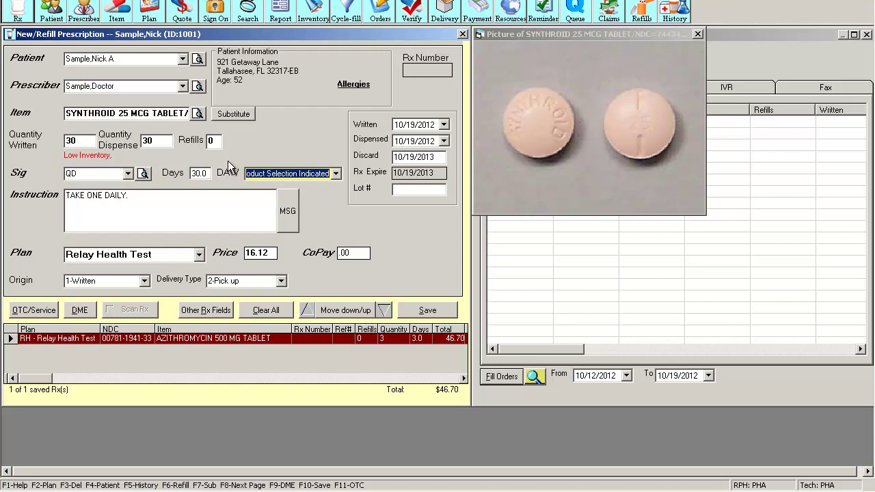
# Keep DAW code 0 - No Product Selection Indicated
pyautogui.click(336, 173)
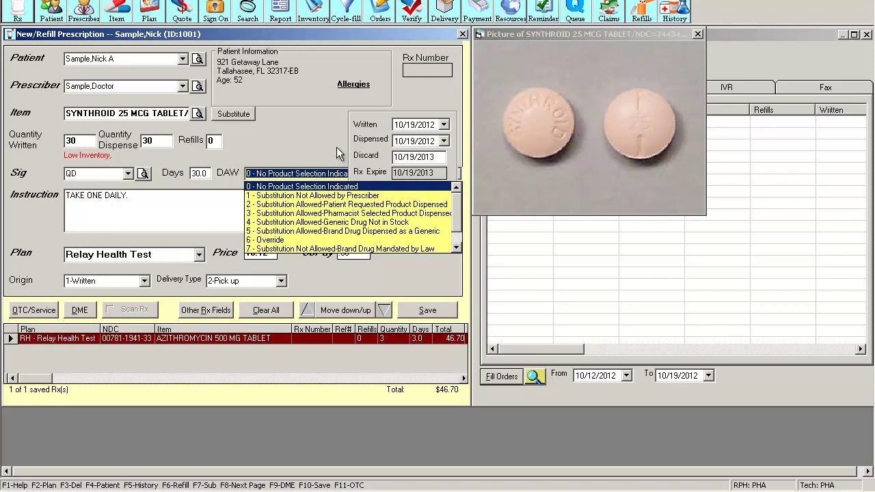
pyautogui.click(339, 163)
pyautogui.press('Tab')
pyautogui.press('Tab')
pyautogui.press('Tab')
pyautogui.press('Tab')
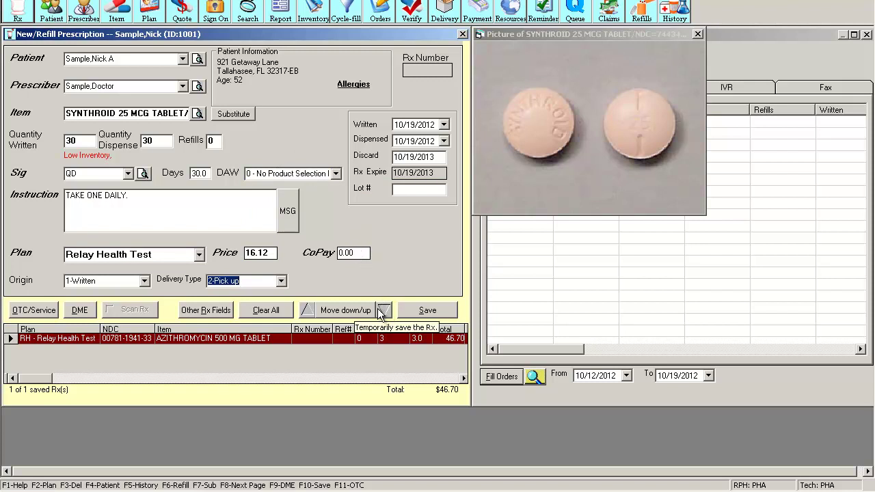
# Save with Transmit and Print checked, returning Azithromycin $46.70 and Synthroid $16.12 as Payable
pyautogui.click(435, 312)
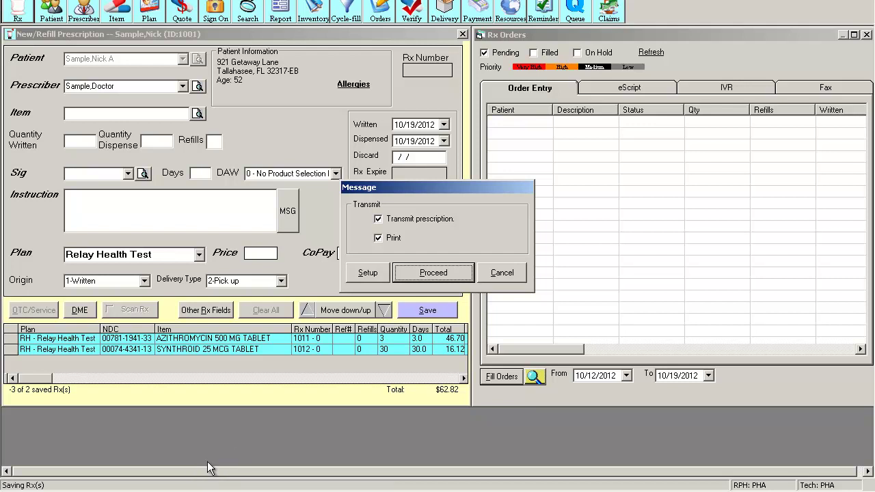
pyautogui.click(419, 273)
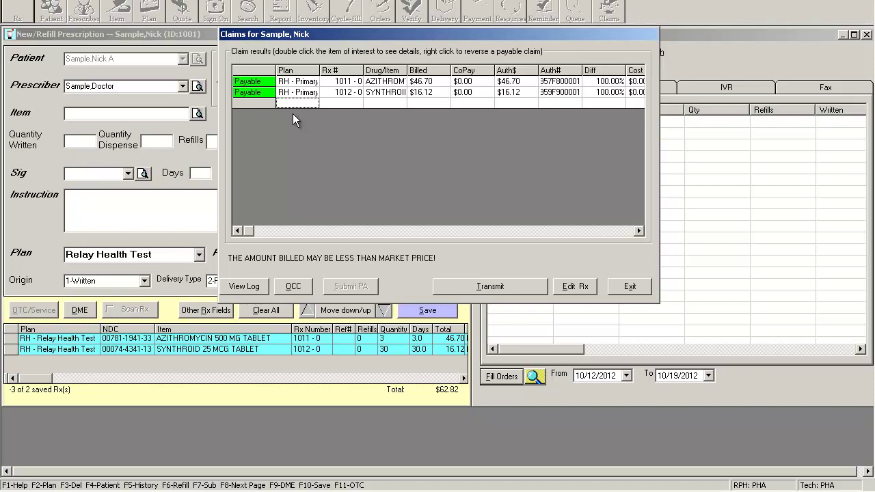
# Review the Azithromycin claim's transmission log, then close it
pyautogui.click(259, 84)
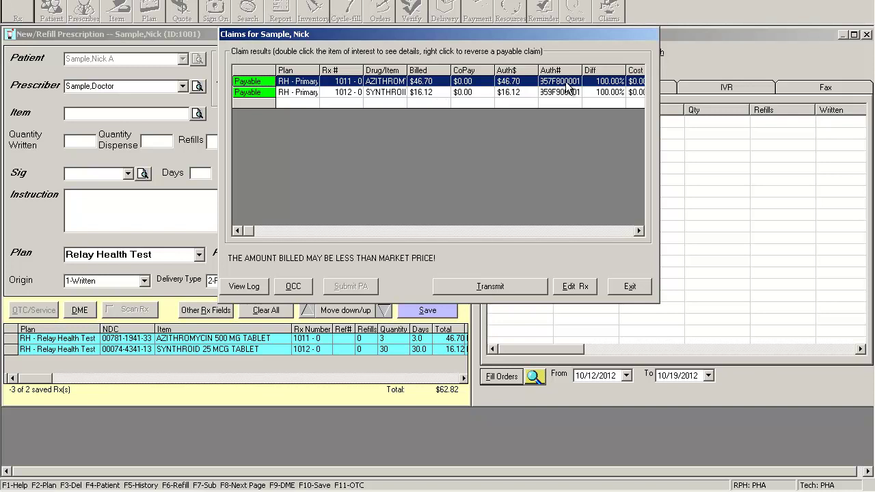
pyautogui.doubleClick(268, 82)
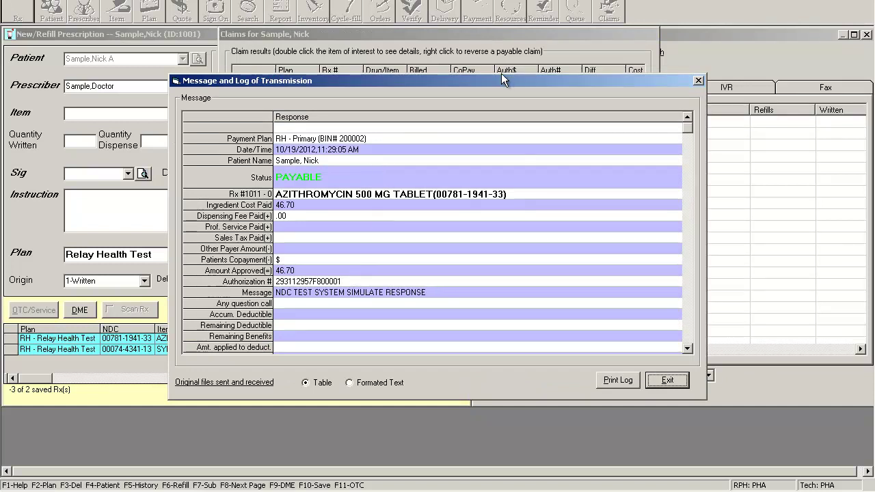
pyautogui.moveTo(500, 71); pyautogui.dragTo(496, 62)
pyautogui.click(695, 72)
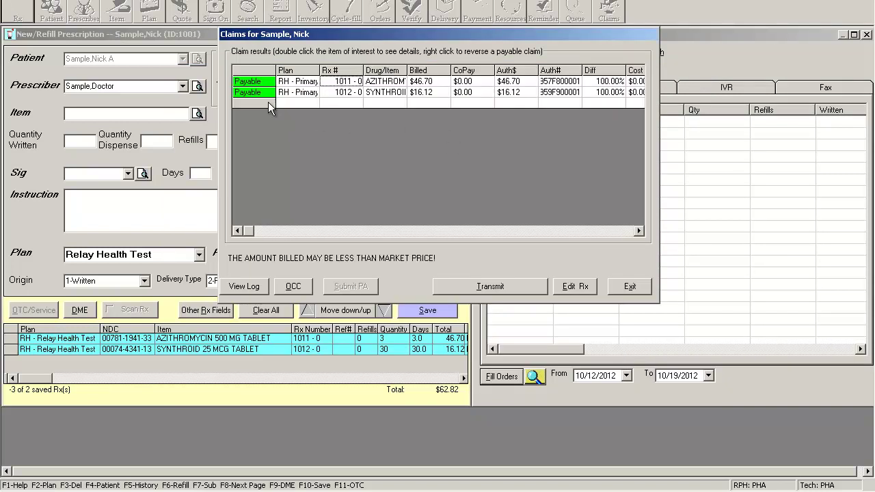
# Reverse and transmit the Azithromycin claim for Rx 1011, then check the accepted response
pyautogui.click(255, 82)
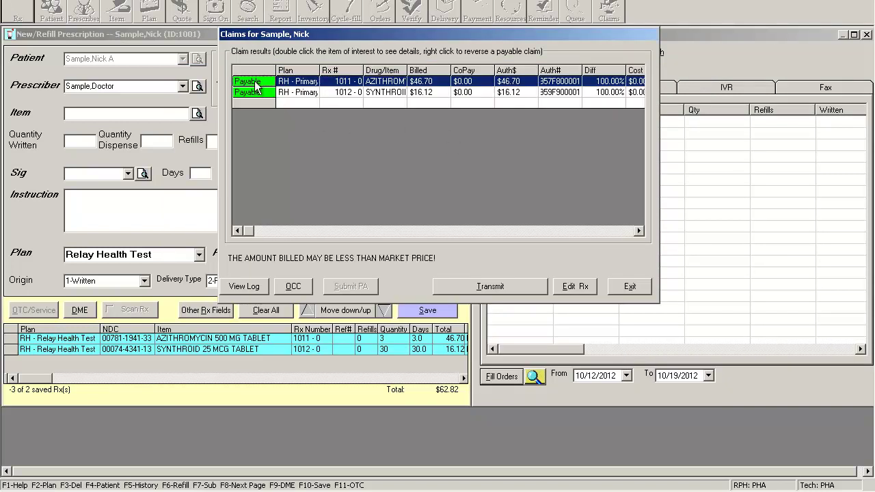
pyautogui.rightClick(255, 82)
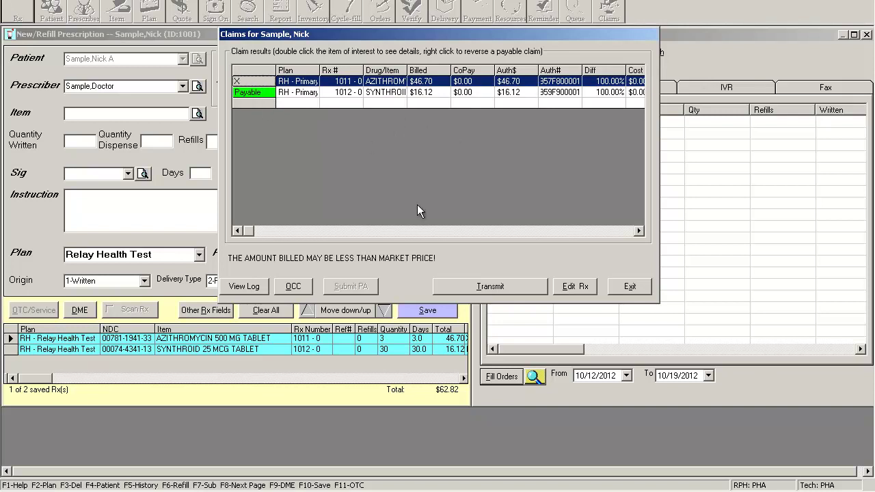
pyautogui.click(470, 286)
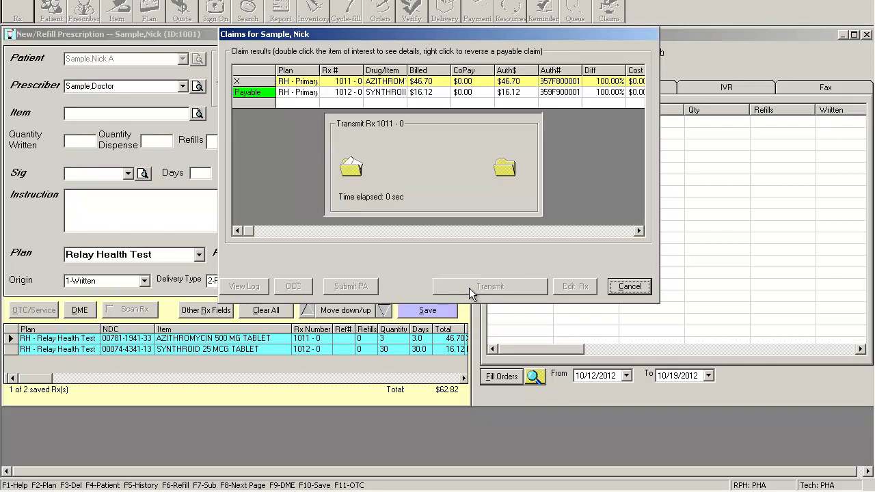
pyautogui.doubleClick(251, 82)
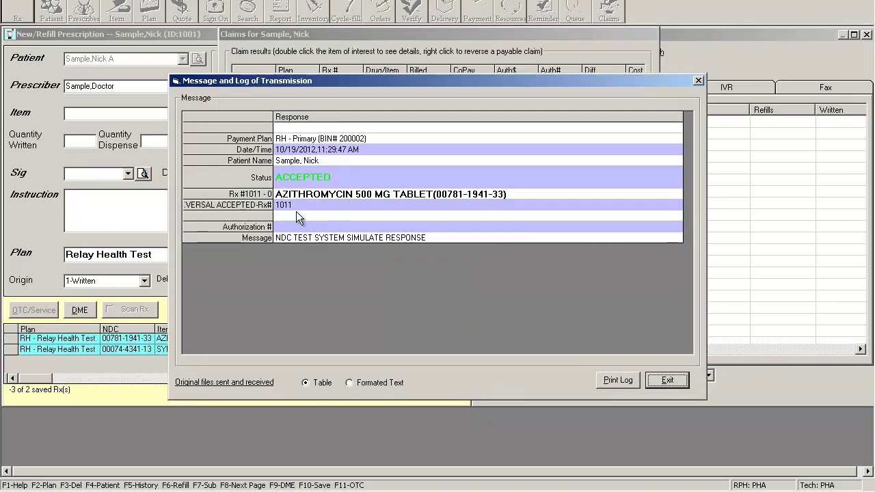
pyautogui.click(668, 381)
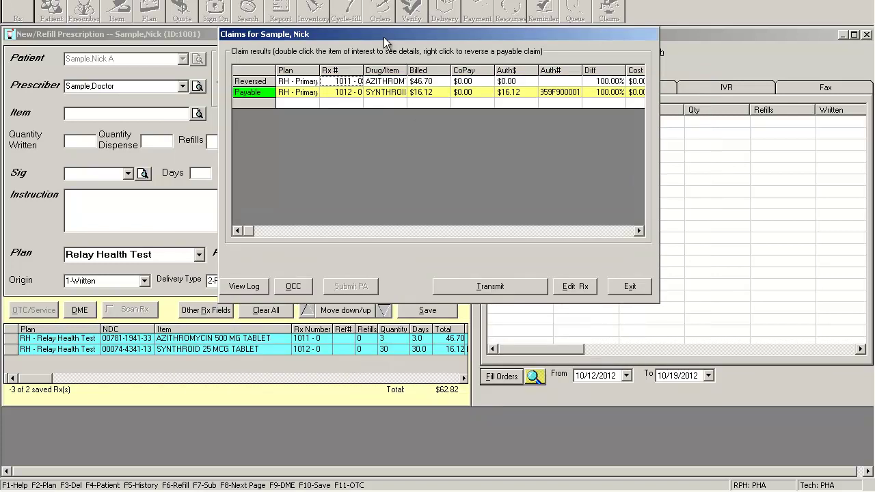